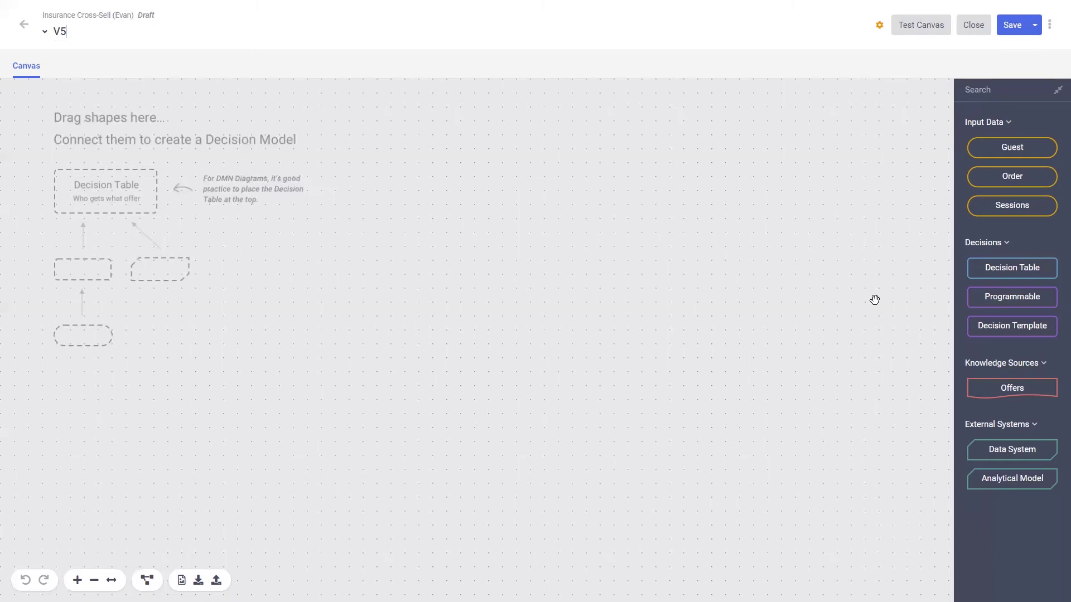
Place Guest and Sessions inputs below a new decision table on the empty canvas and connect both inputs to the table
drag(1019, 153, 379, 422)
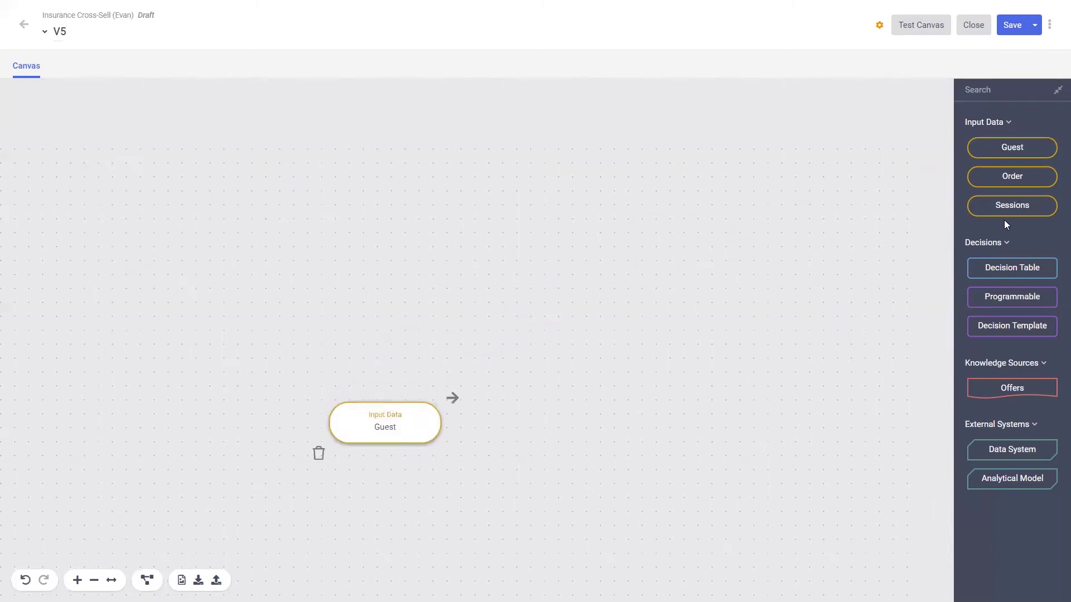
drag(1020, 205, 610, 420)
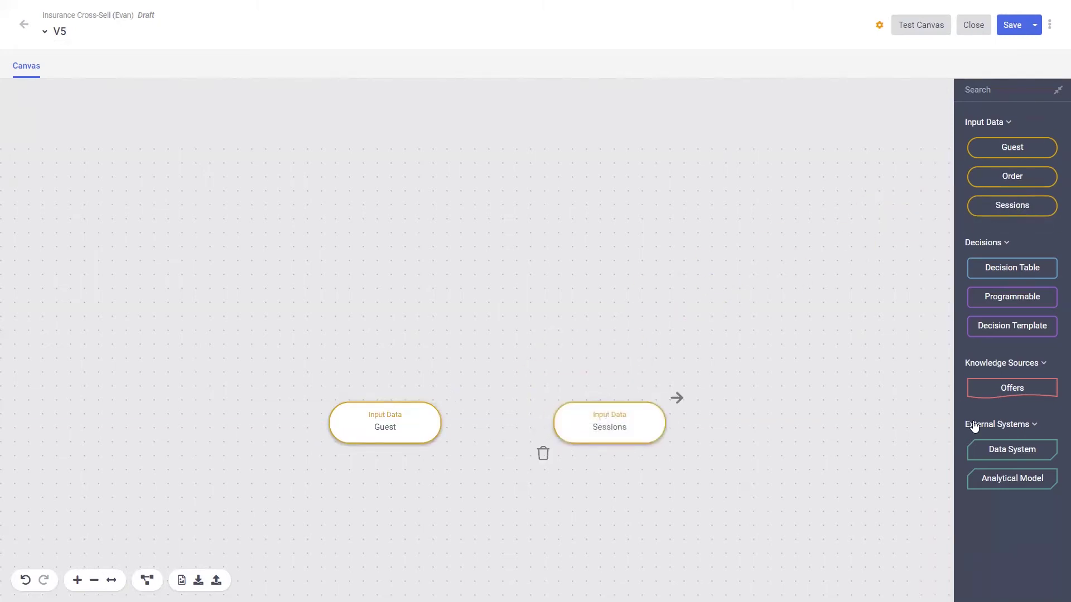
drag(1014, 267, 496, 262)
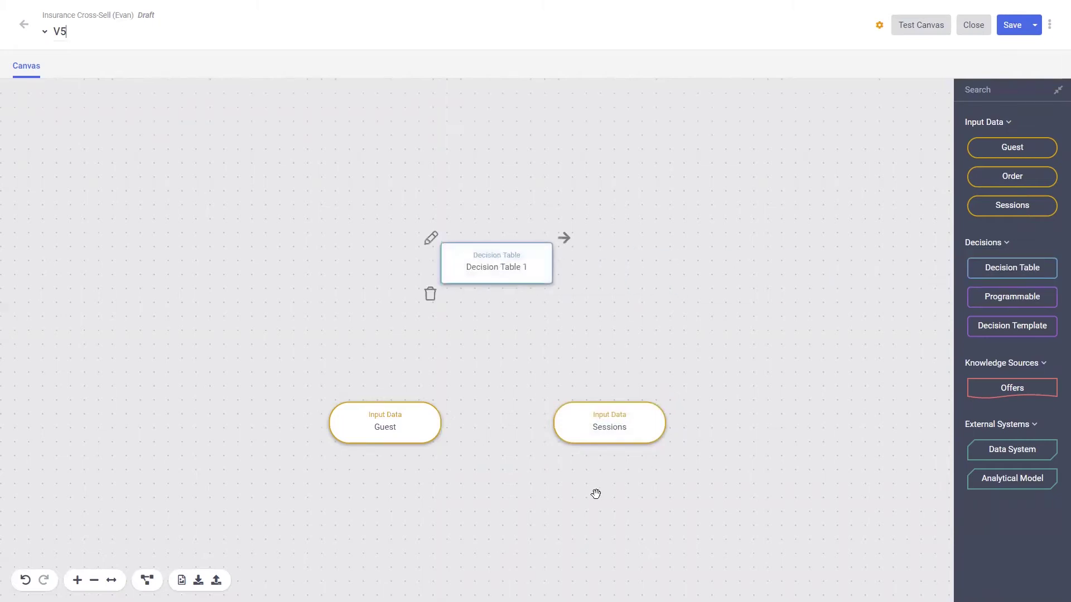
drag(440, 402, 483, 276)
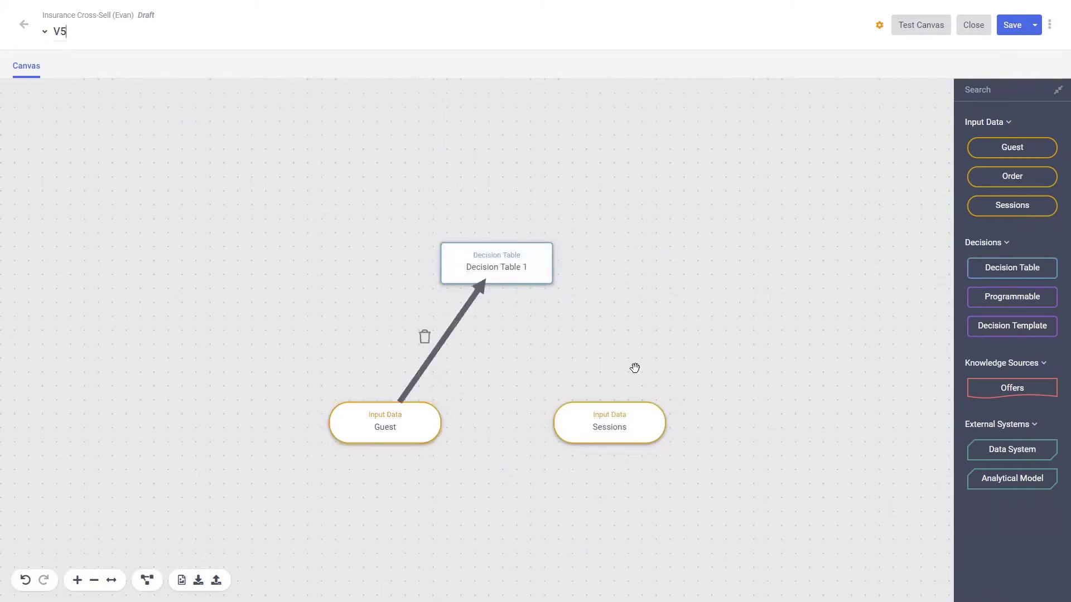
drag(675, 398, 511, 278)
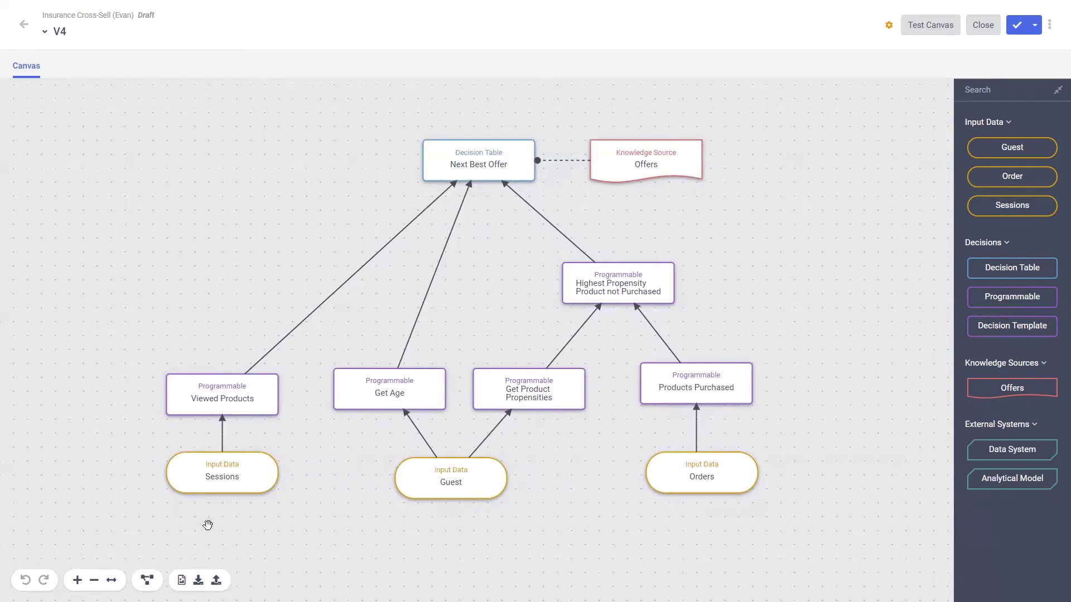
Examine the JavaScript code of the Get Age programmable decision in the V4 model and close it
drag(117, 516, 136, 519)
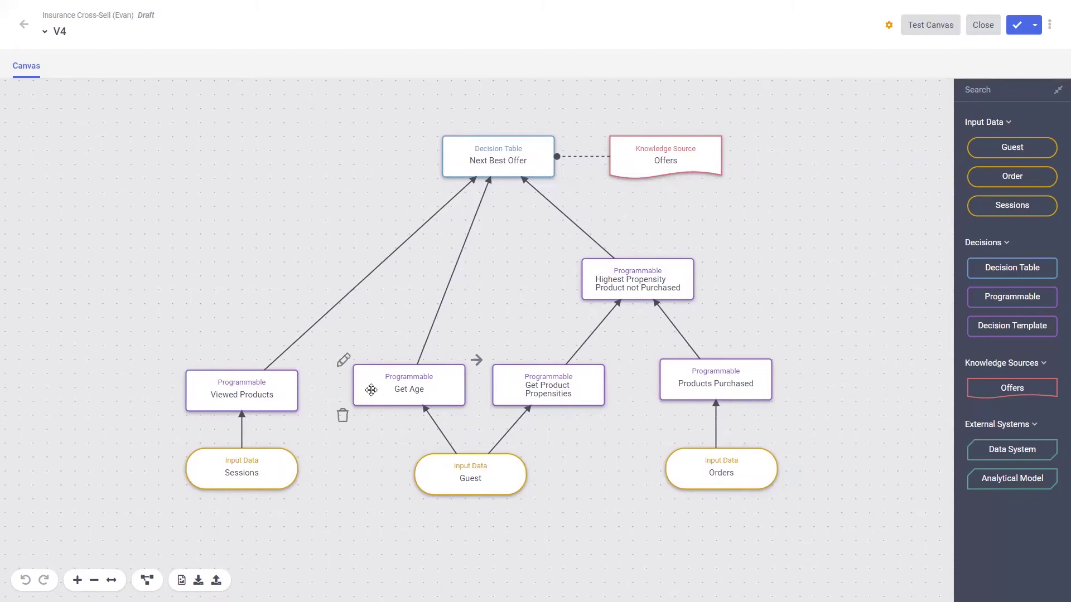
click(347, 360)
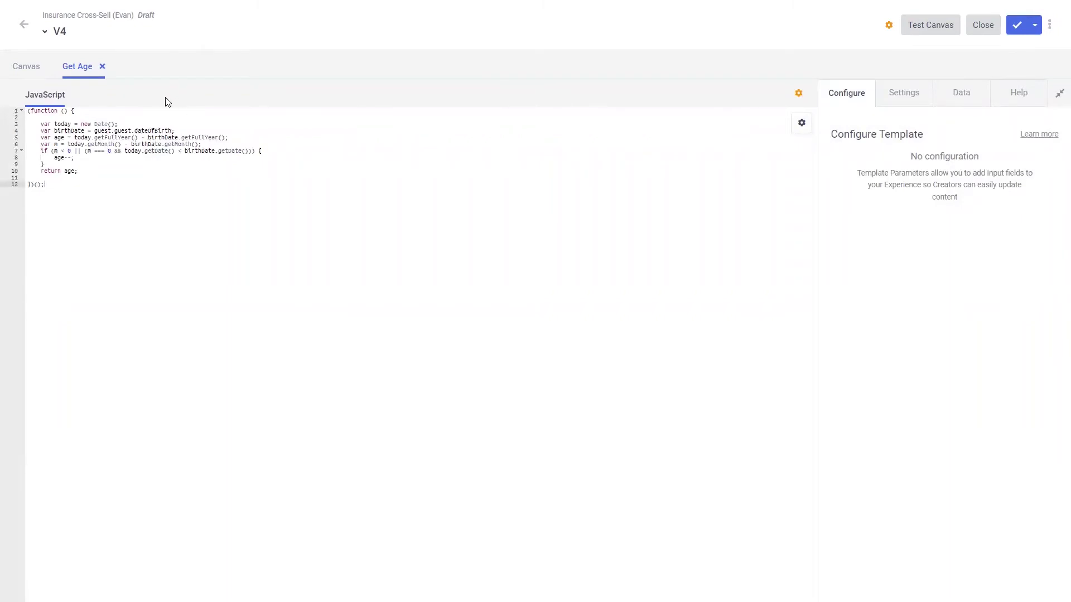
click(102, 66)
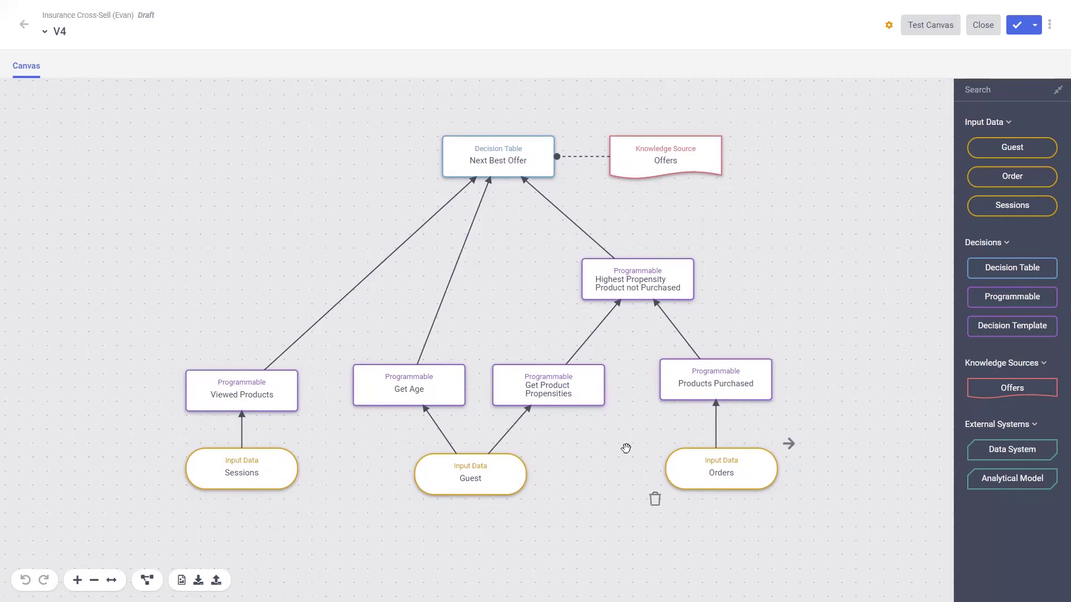
click(715, 430)
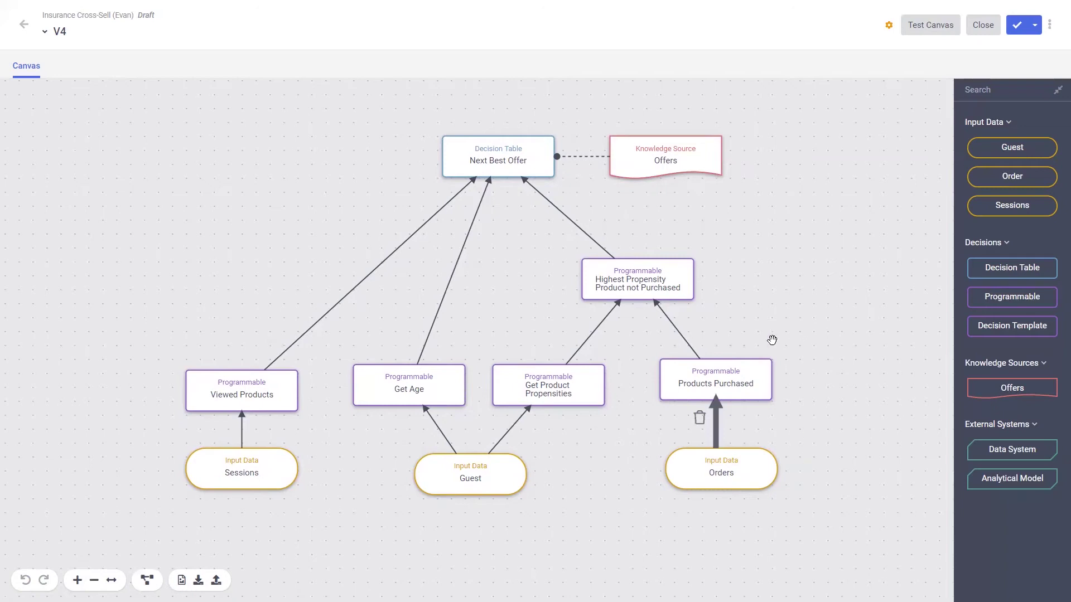
click(792, 376)
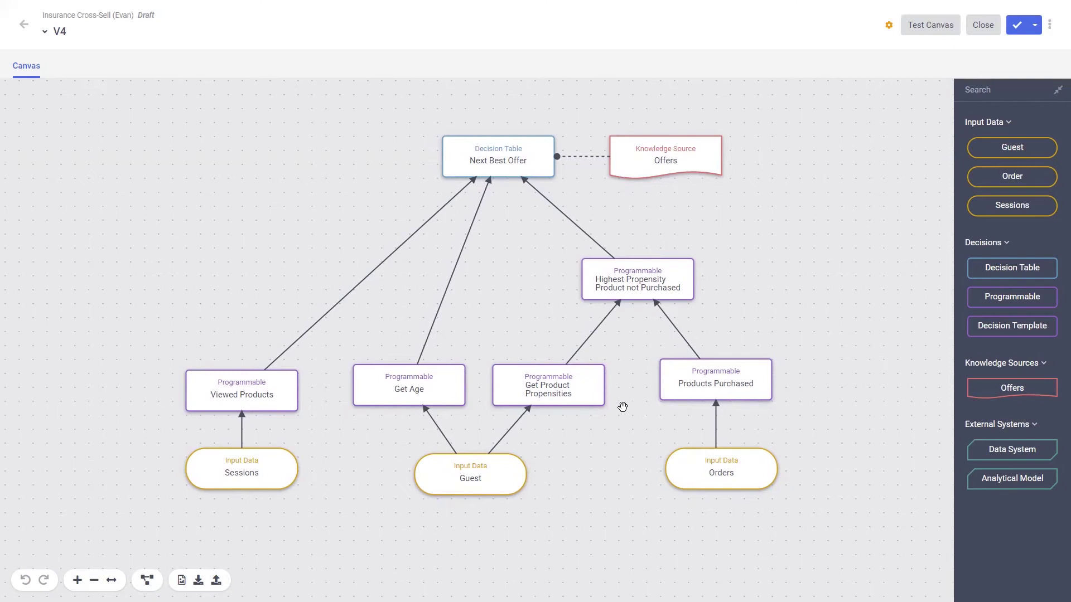
click(654, 311)
click(637, 309)
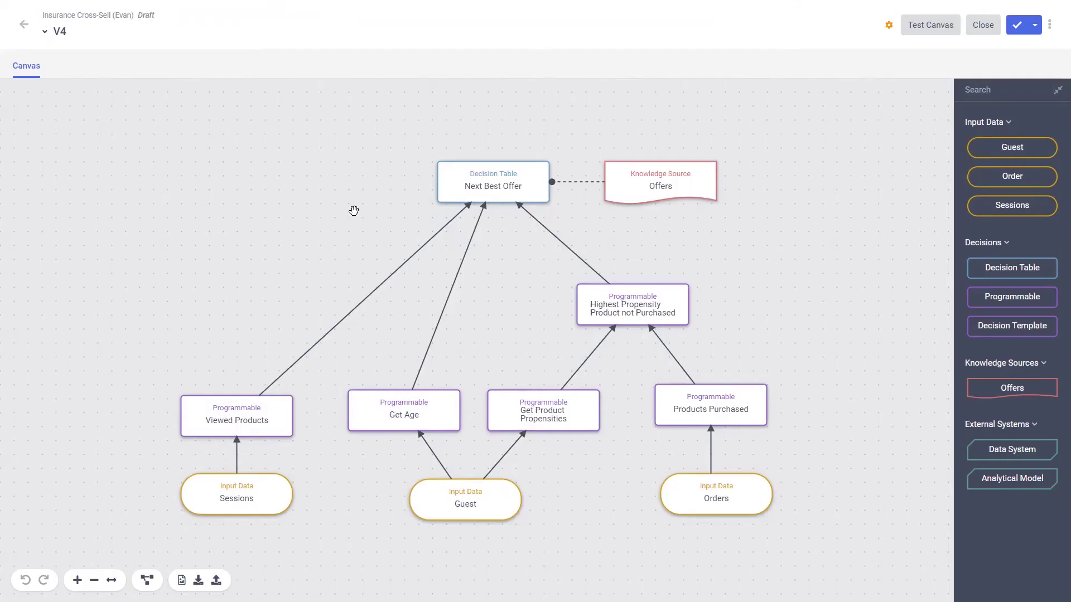
Open the Next Best Offer decision table and review its hit policy options, including the Collect variants
mouse_move(467, 184)
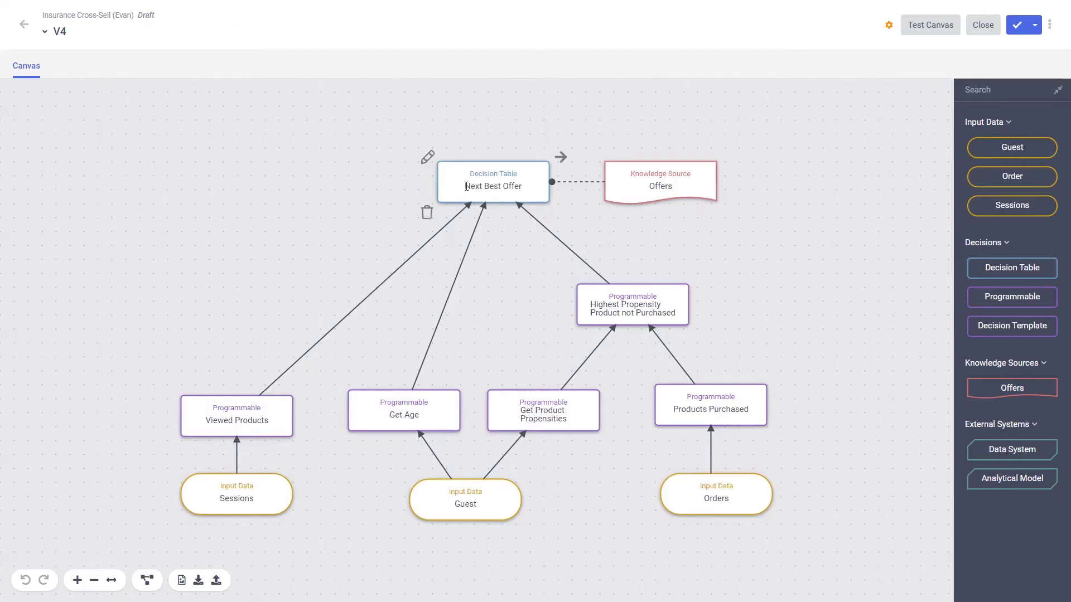
click(428, 161)
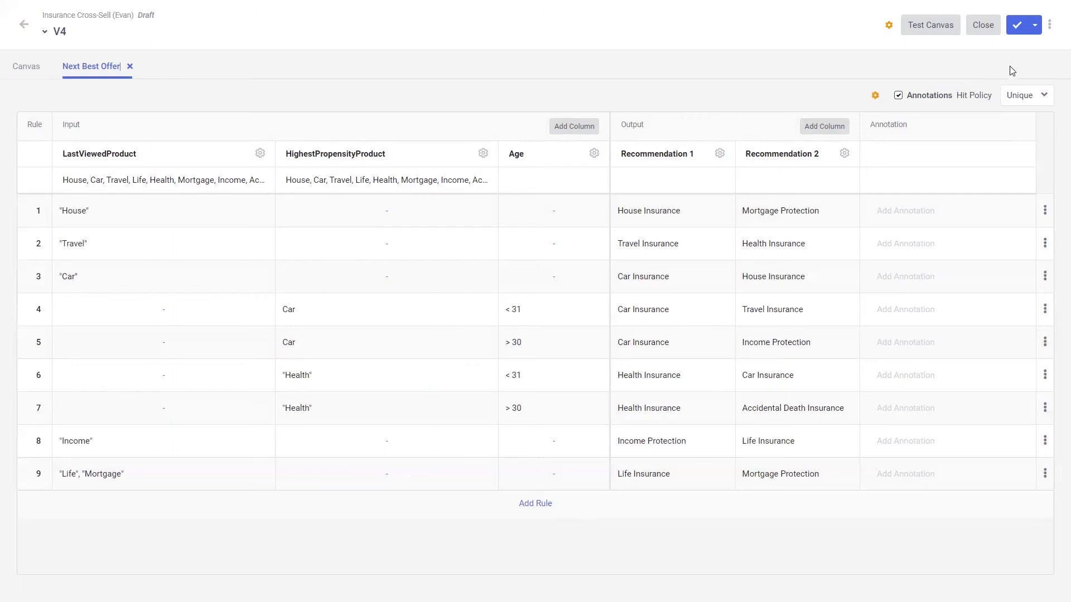
click(1048, 96)
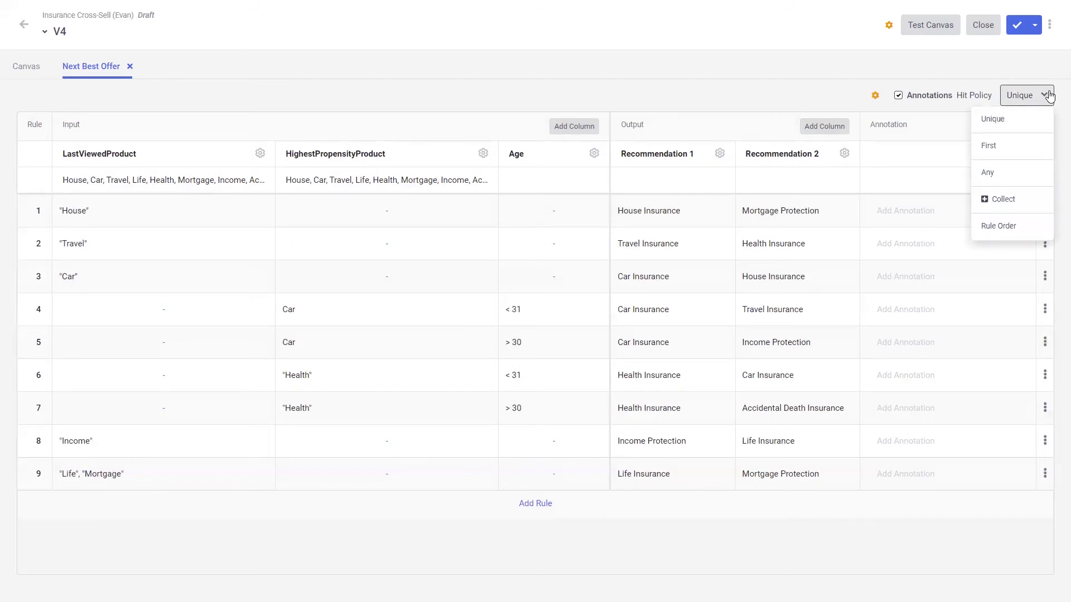
click(985, 203)
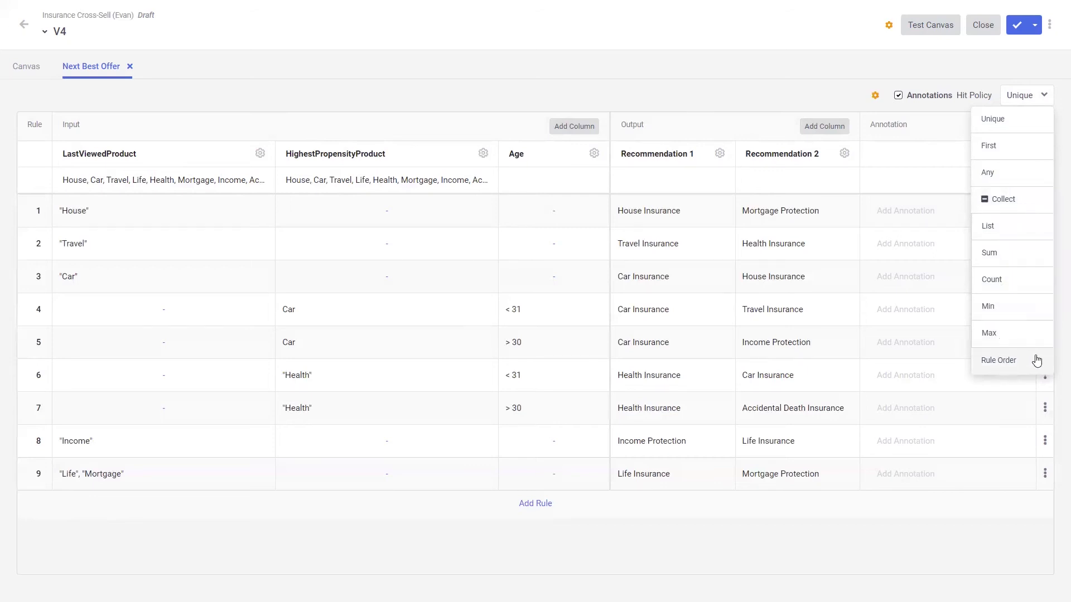
click(1029, 209)
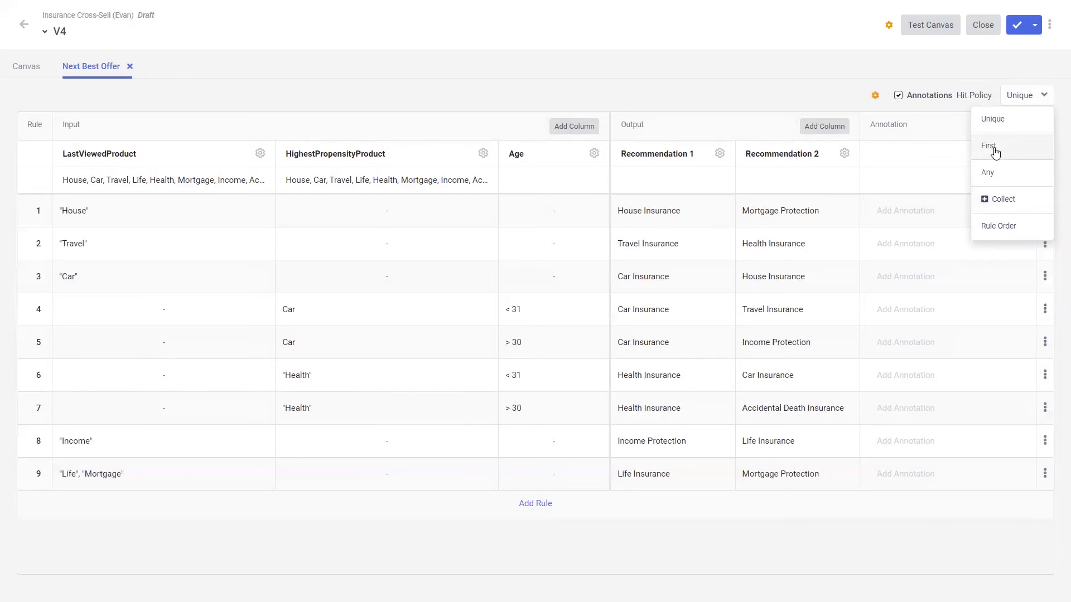
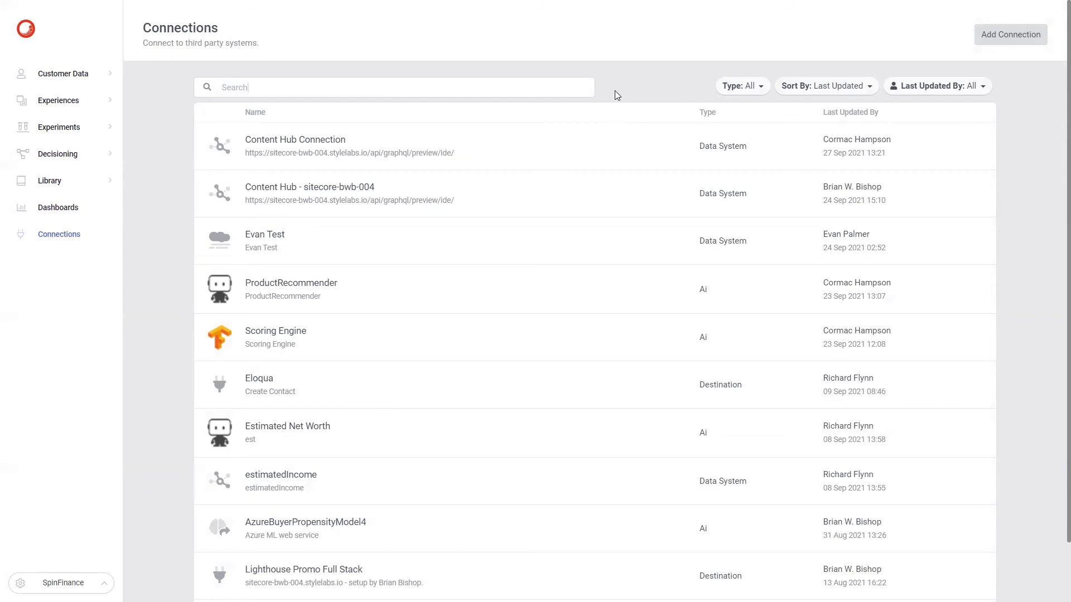
Start a data system connection named "Risk Threshold System", described as "Retreive the current threshold from my internal risk team.", with the Other icon
click(1007, 40)
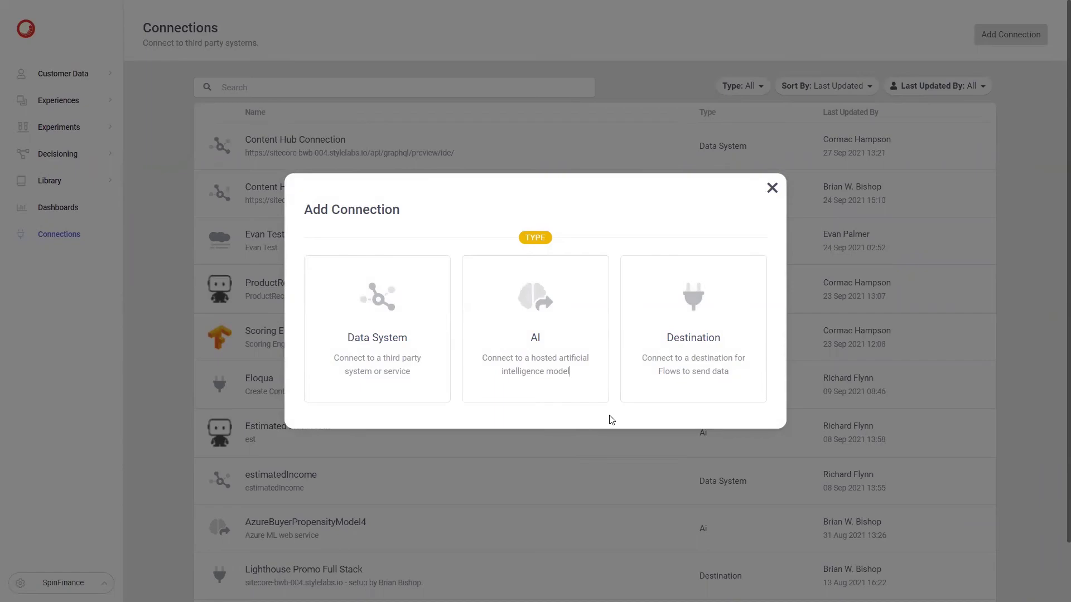
click(401, 336)
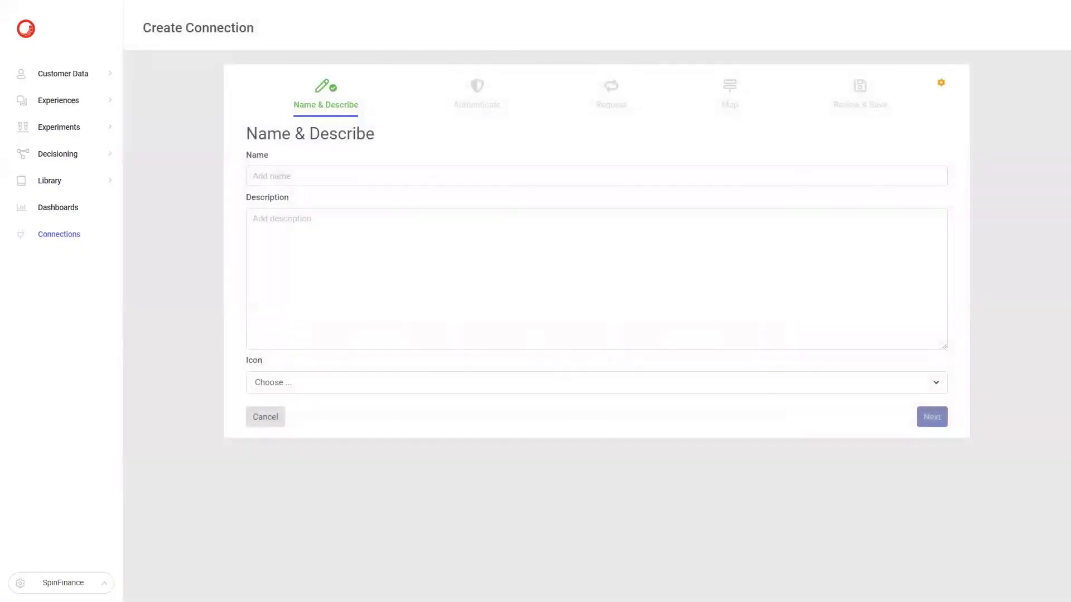
click(282, 176)
text(Risk Threshold System)
click(368, 305)
text(Retreive the current threshold from my internal risk team.)
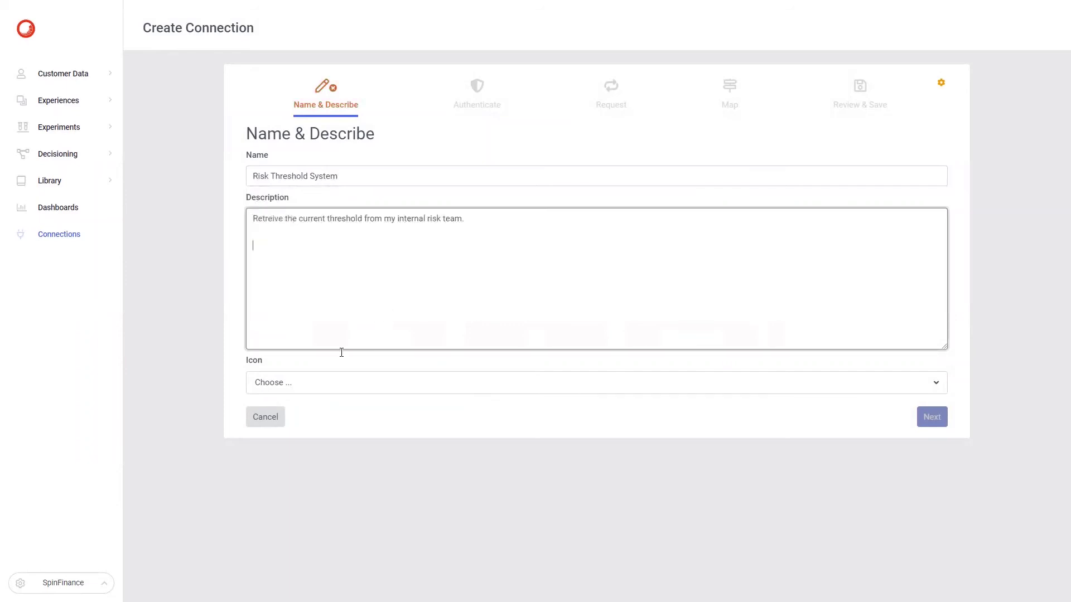
click(290, 383)
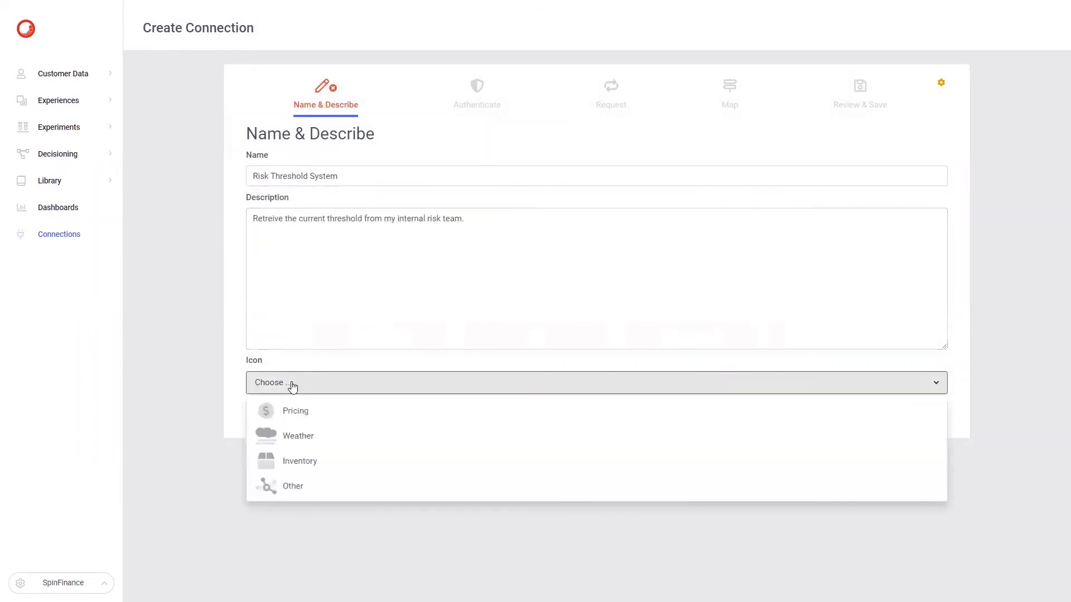
click(308, 487)
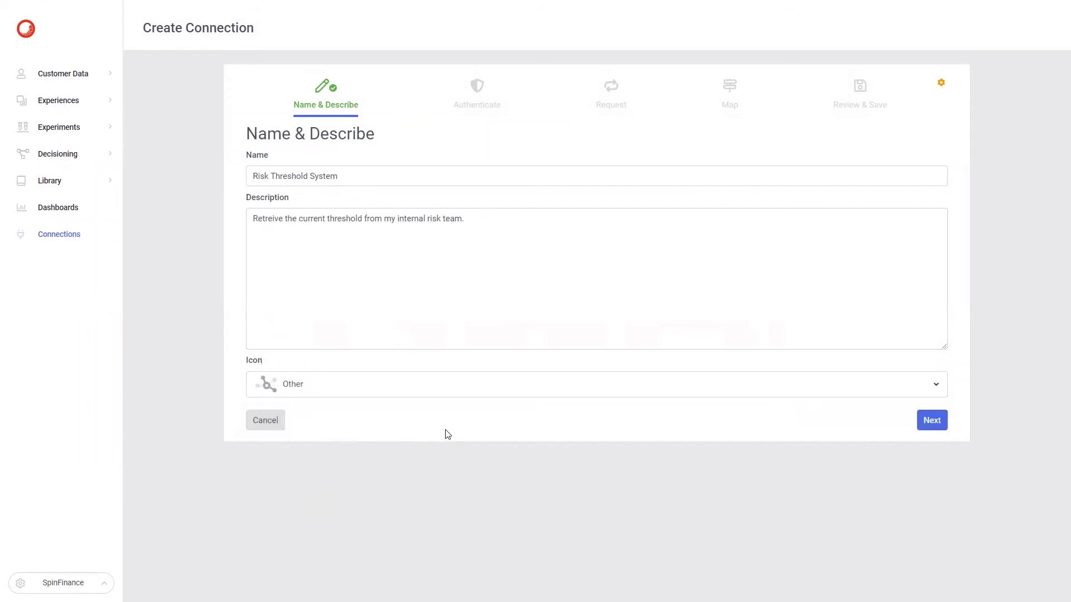
click(936, 422)
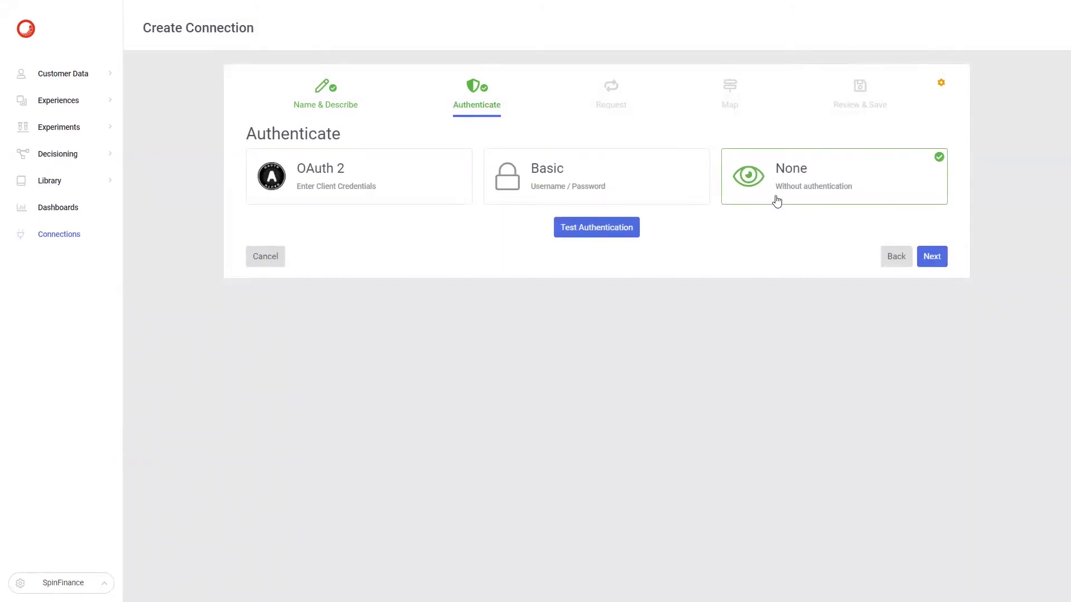
click(930, 260)
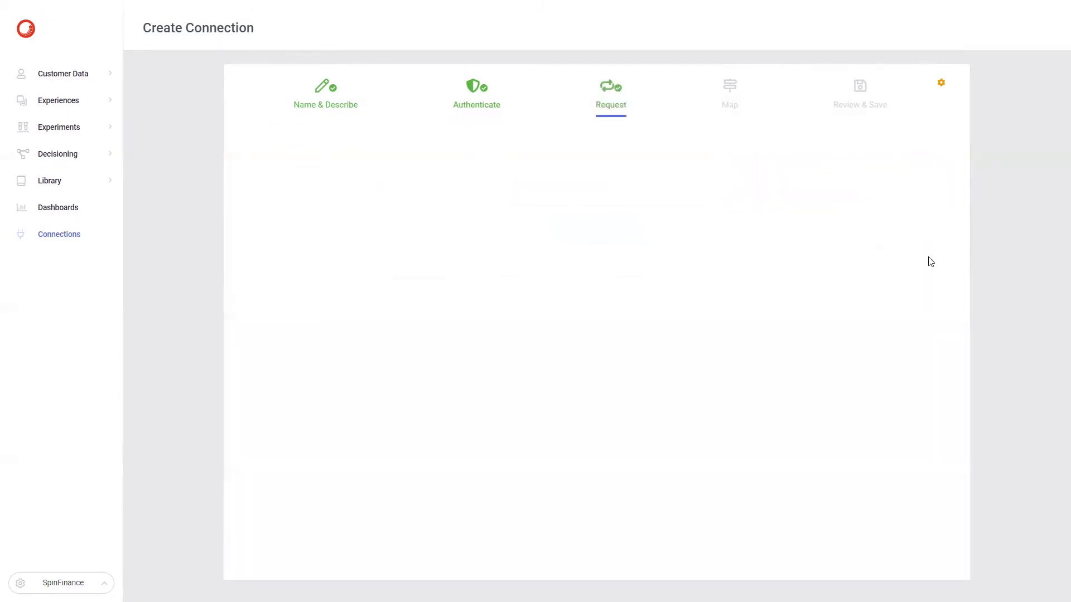
click(579, 168)
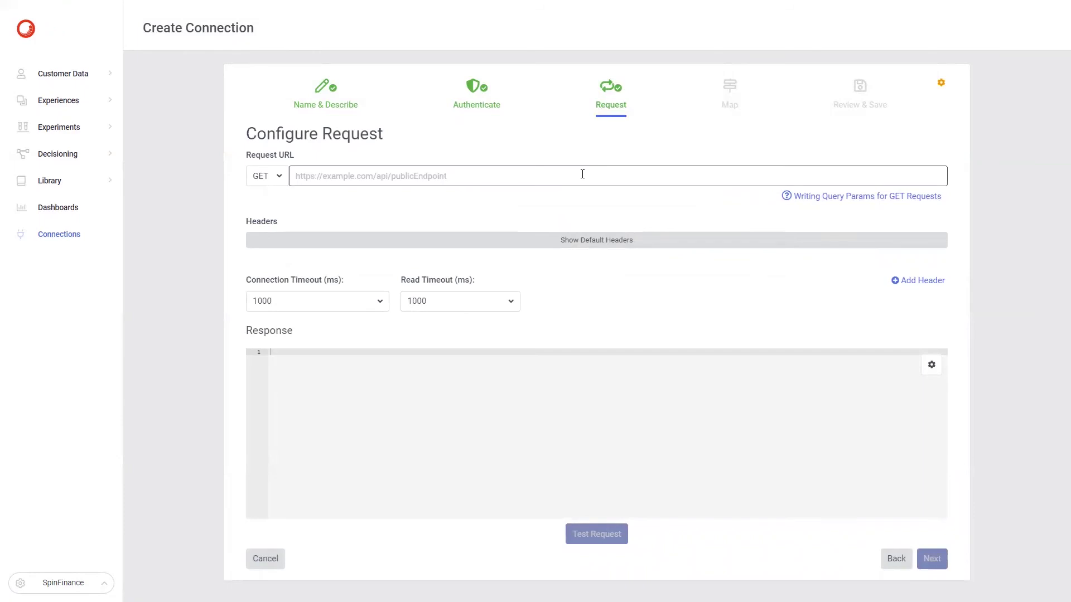
text(https://x8ki-letl-twmt.n7.xano.io/api:xWhtJE64/riskthreshold/1)
key(Escape)
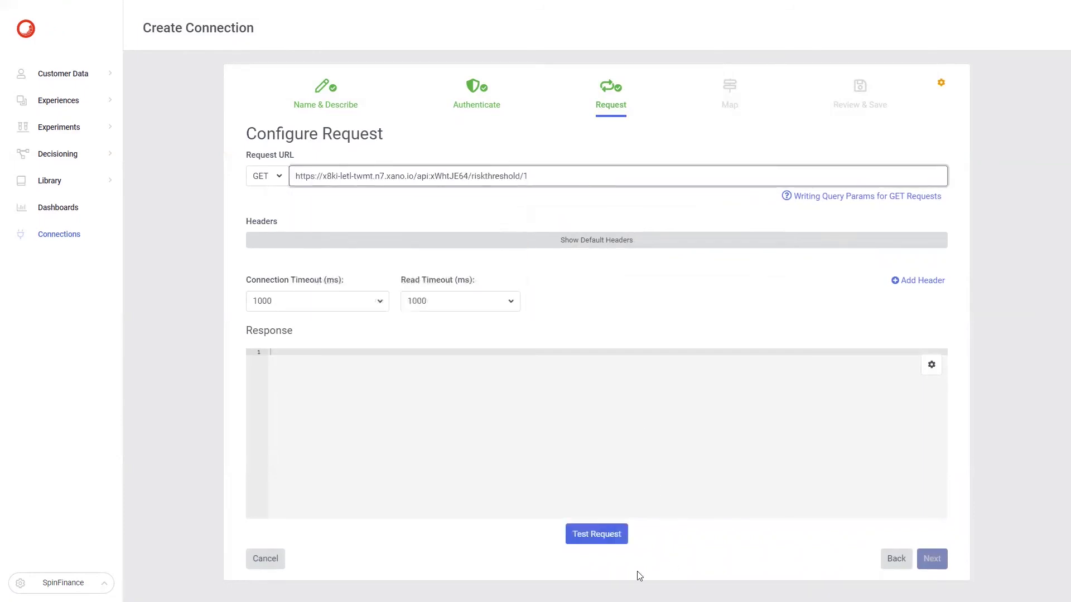
click(601, 545)
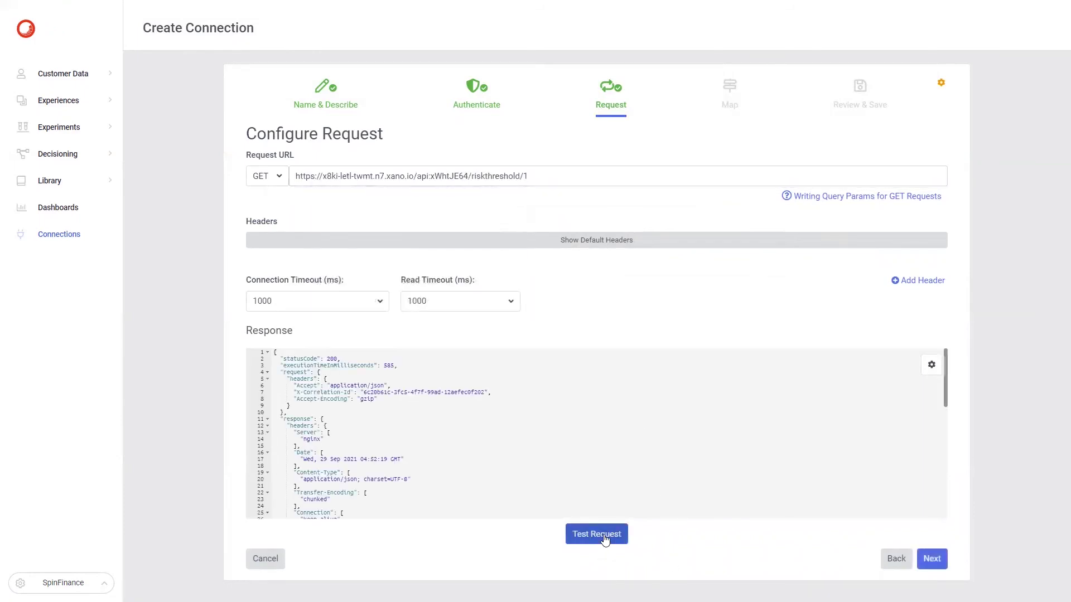
scroll(556, 478, down, 5)
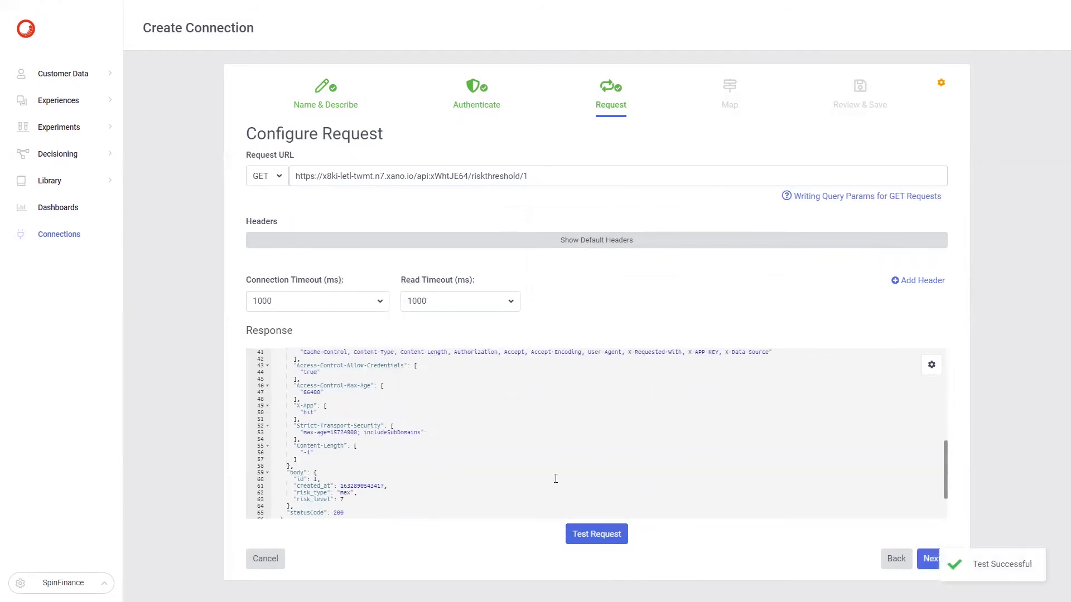
scroll(555, 478, down, 3)
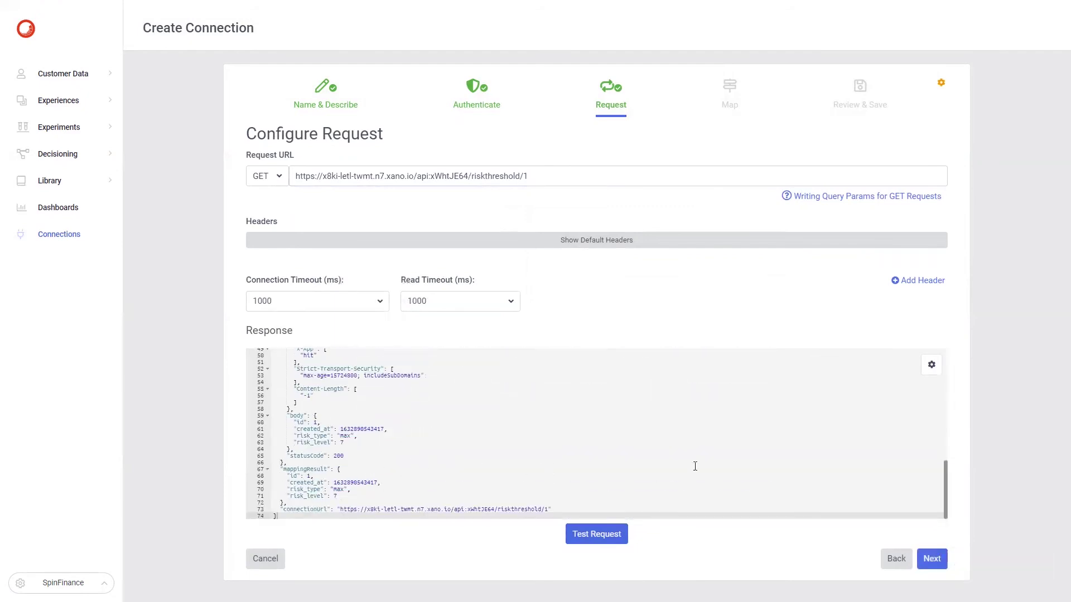
Keep the default output mapping with all four response fields enabled and save the Risk Threshold System connection
click(939, 560)
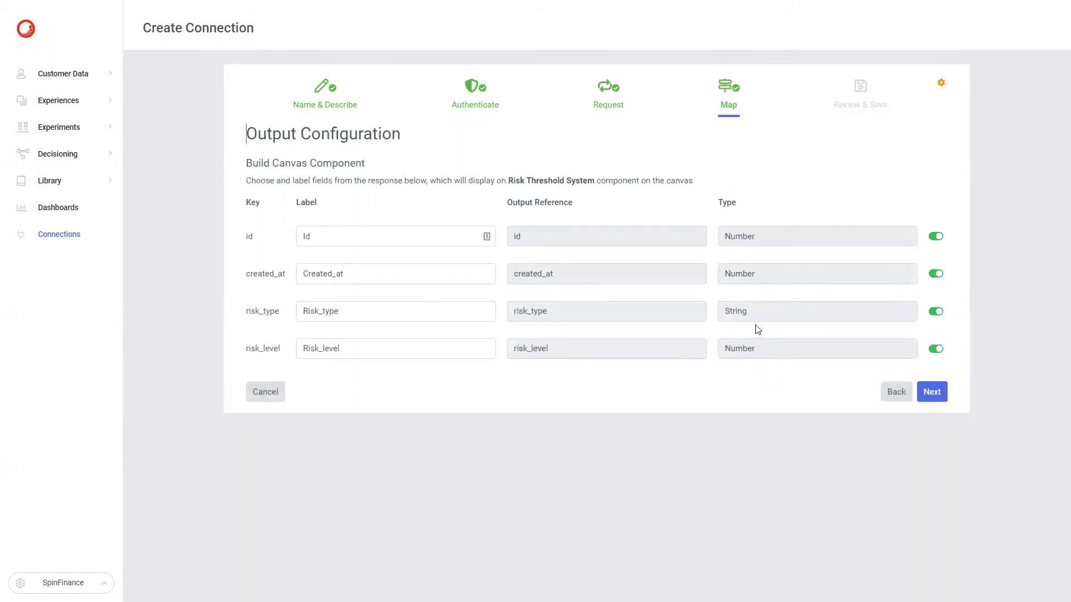
click(941, 393)
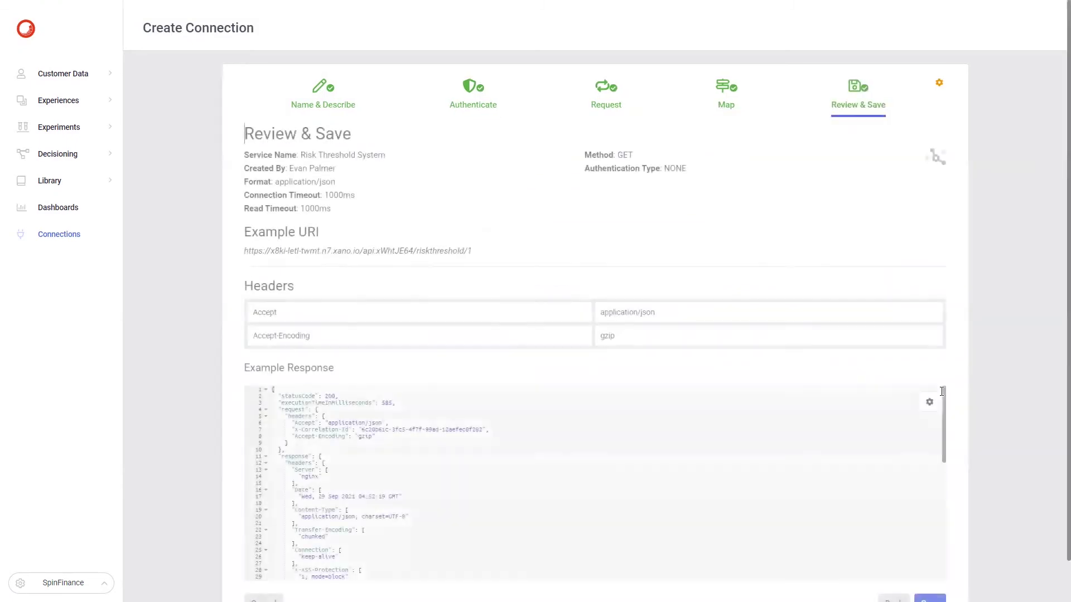
scroll(969, 354, down, 1)
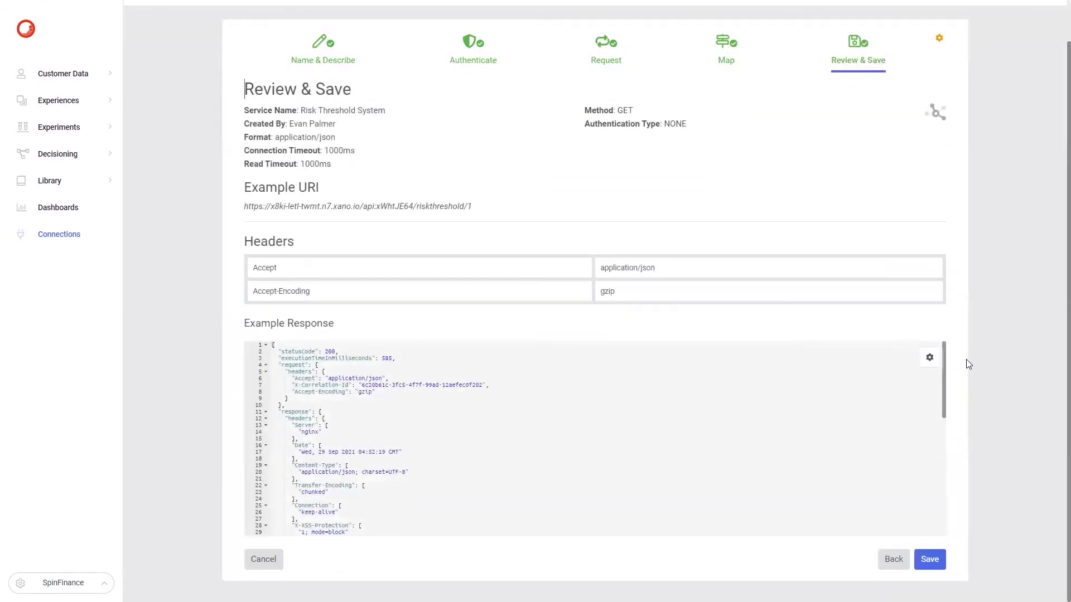
click(946, 560)
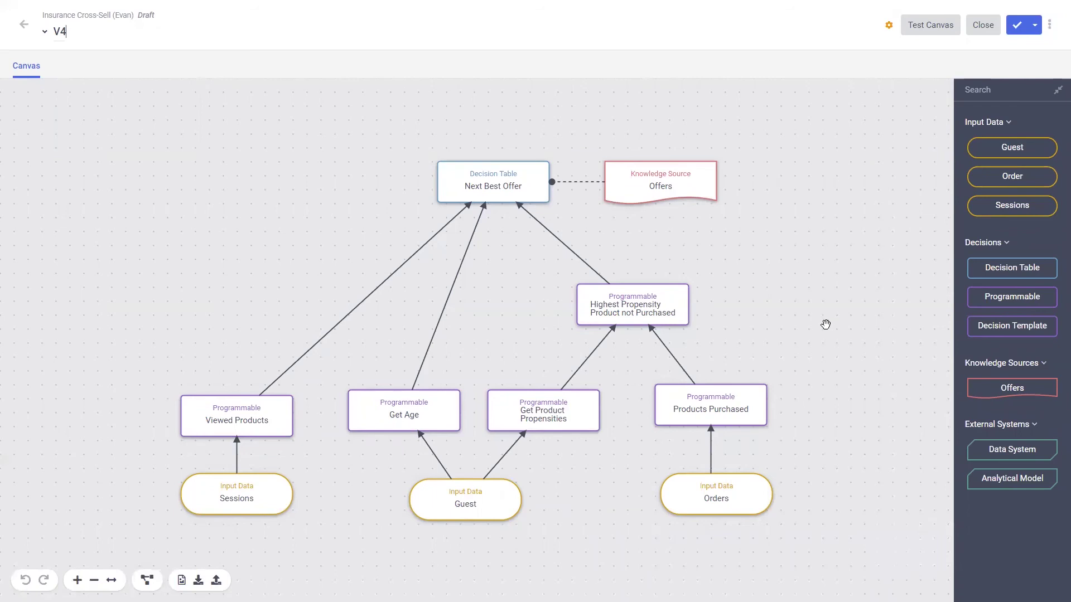
Add the Risk Threshold System data system to the canvas beside Products Purchased and connect it to the Next Best Offer decision table
drag(817, 325, 734, 335)
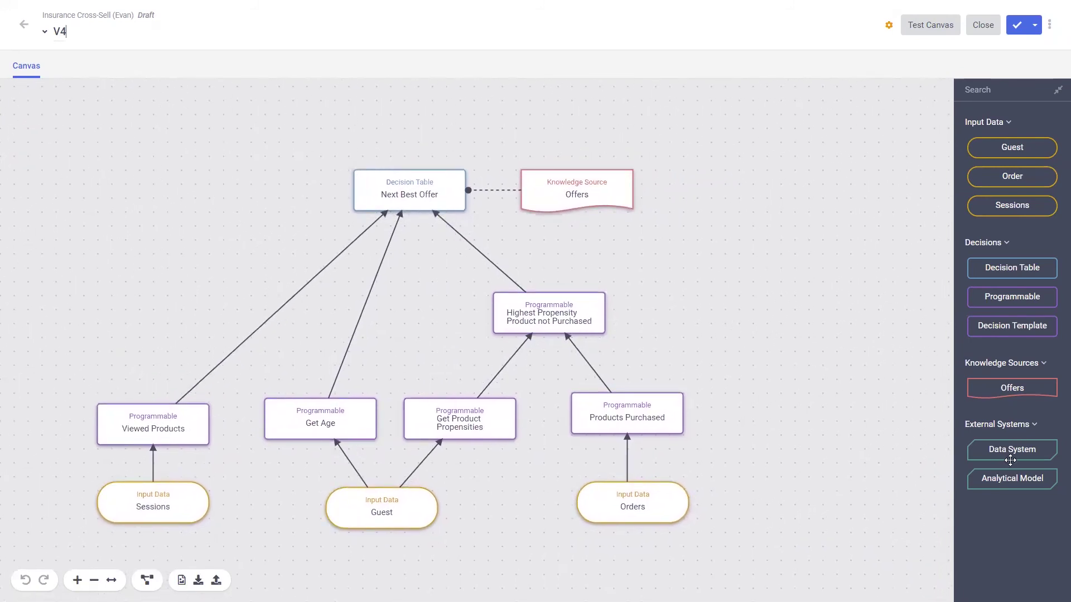
drag(1003, 453, 853, 411)
click(987, 86)
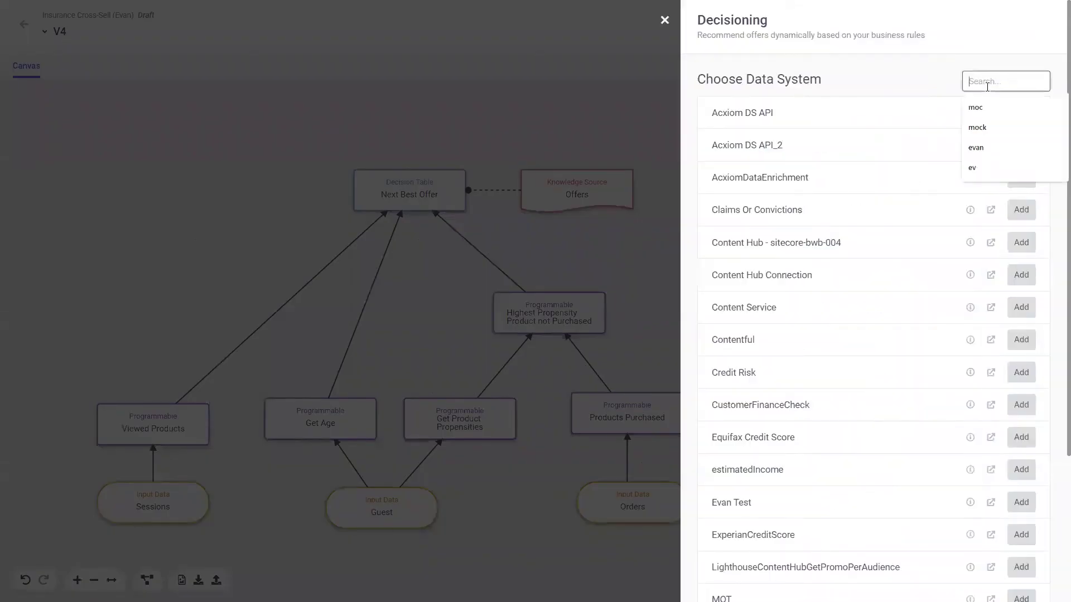
text(risk)
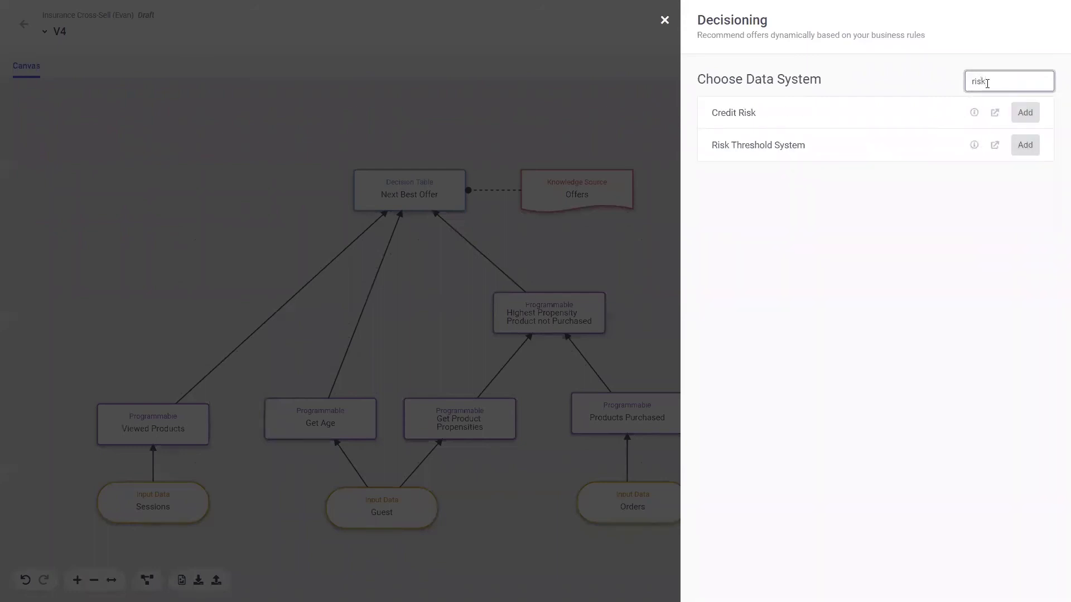
click(1025, 145)
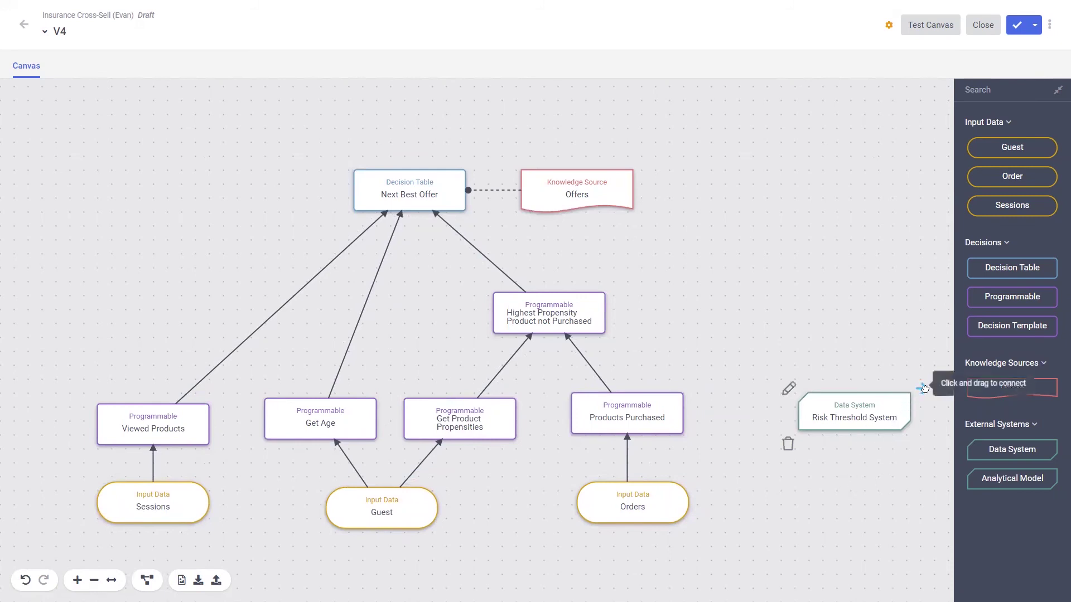
drag(922, 392, 458, 215)
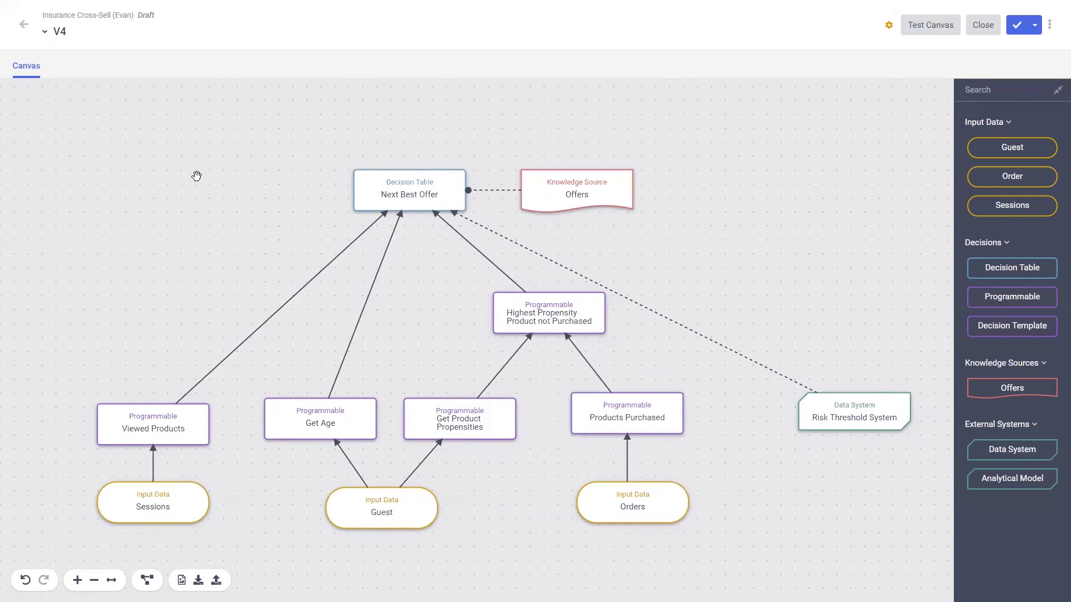
Add a string input column named RiskThreshold to the Next Best Offer table, using the expression riskThresholdSystem.risk_type
mouse_move(363, 181)
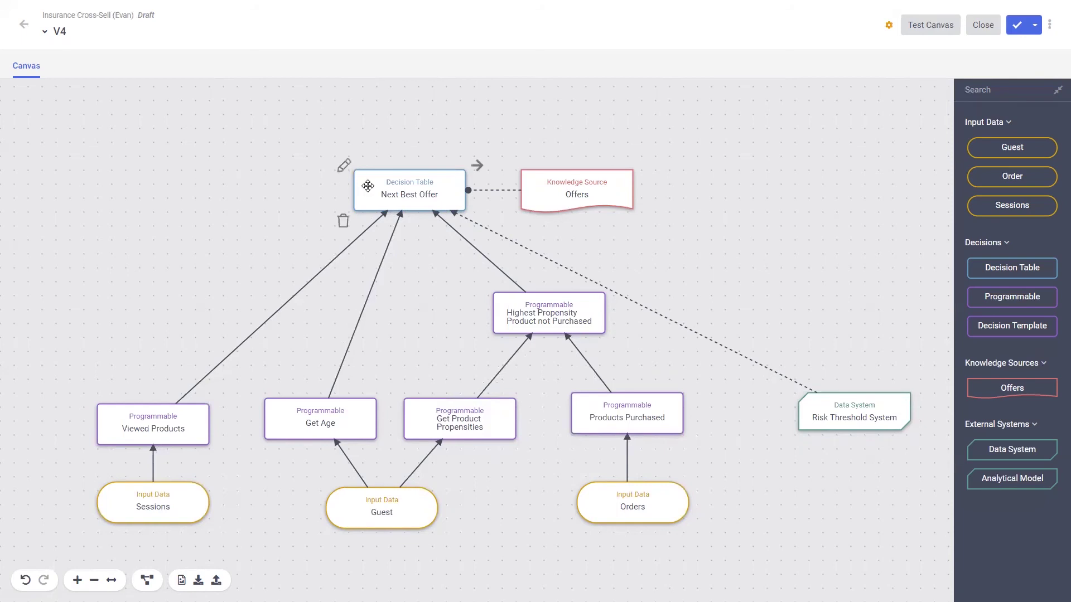
click(344, 166)
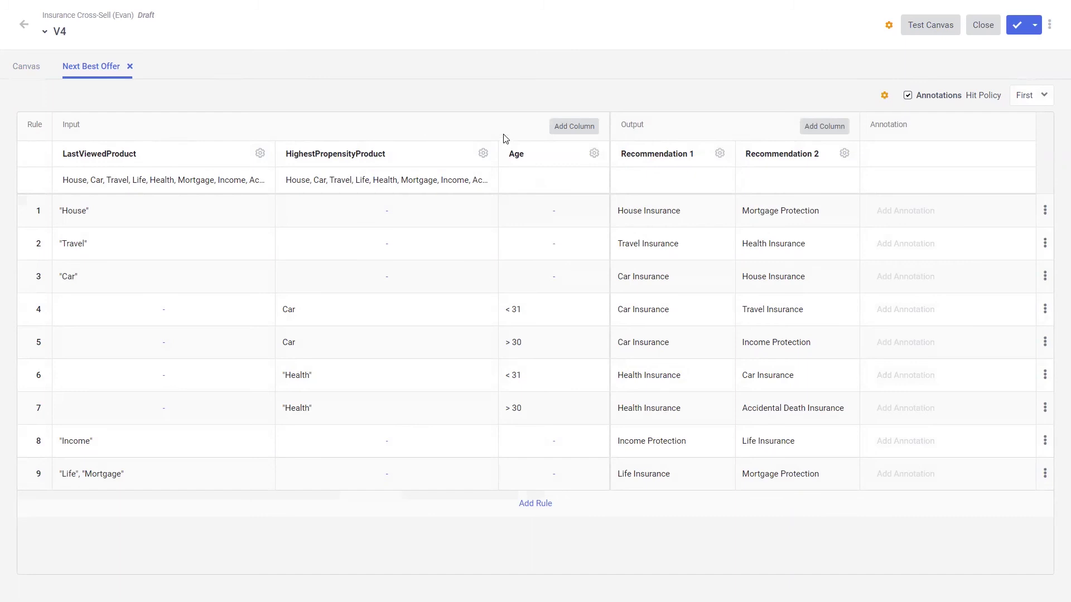
click(567, 127)
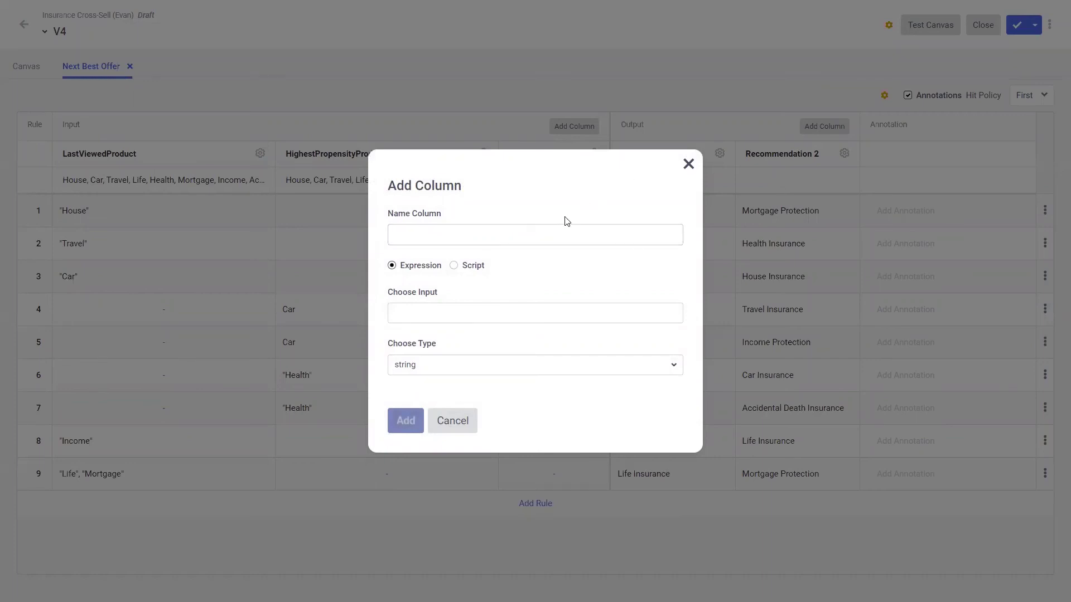
click(447, 232)
text(RiskThreshold)
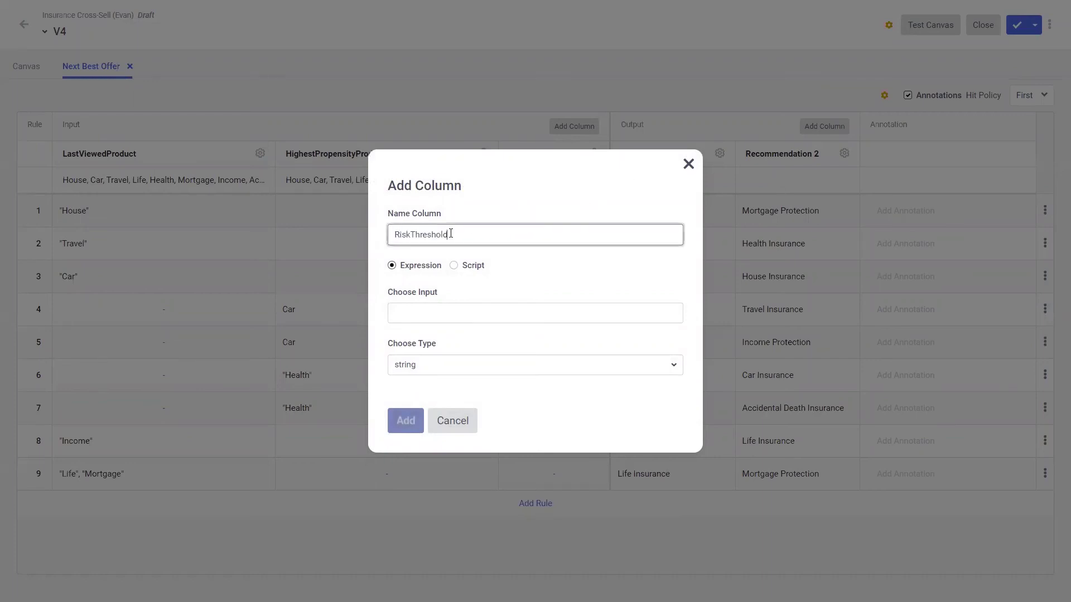
click(435, 310)
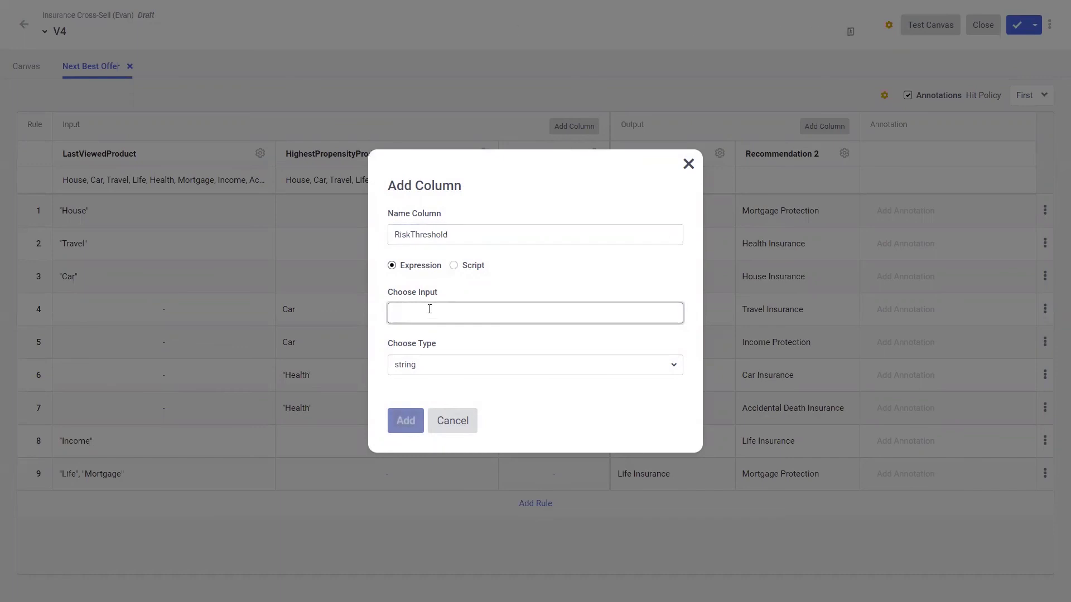
text(ris)
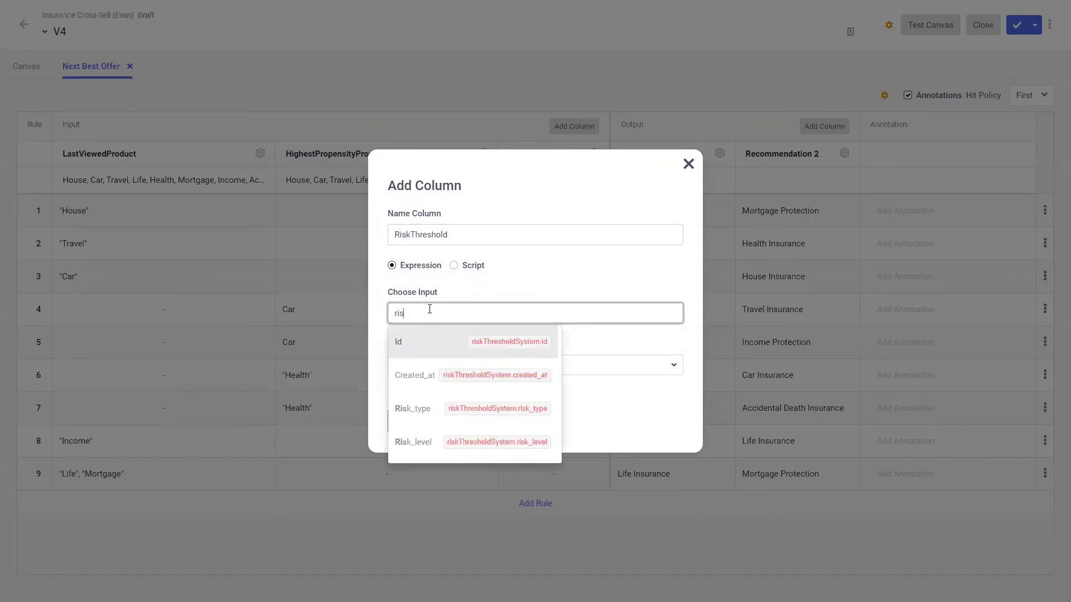
click(444, 408)
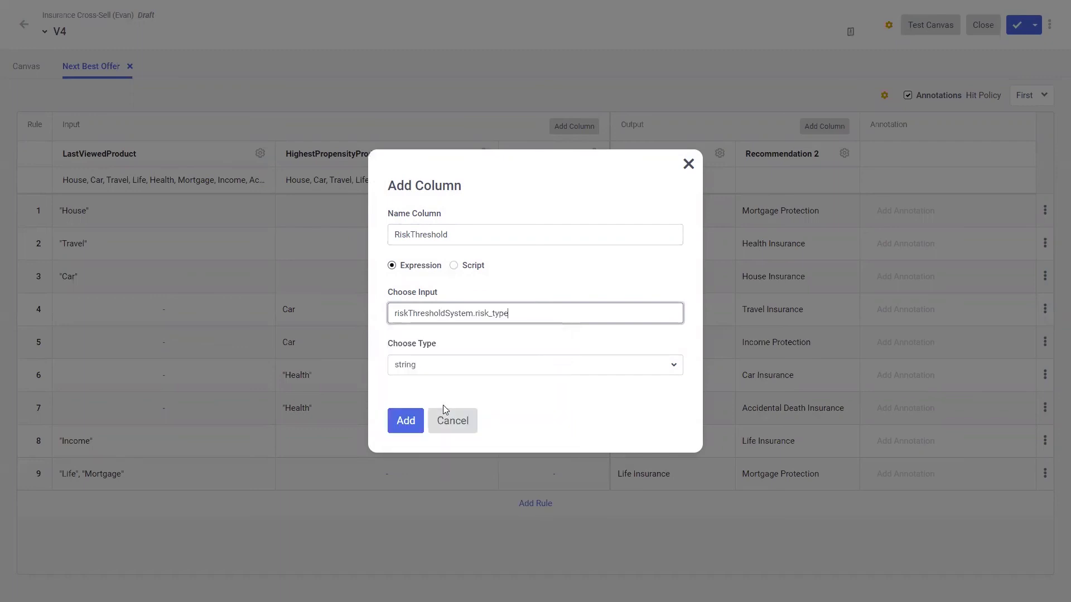
click(443, 404)
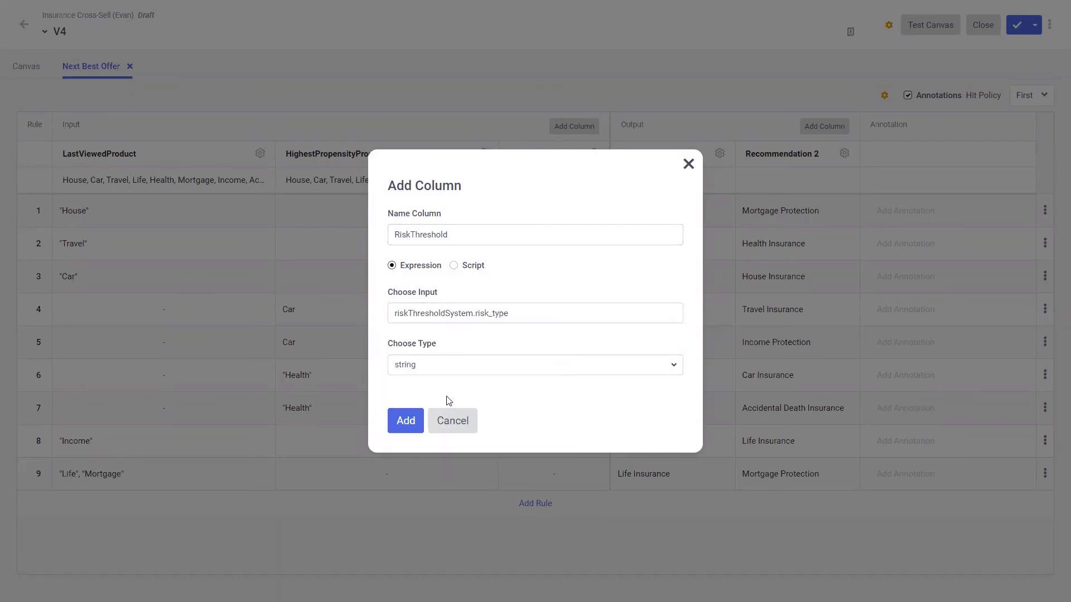
click(403, 423)
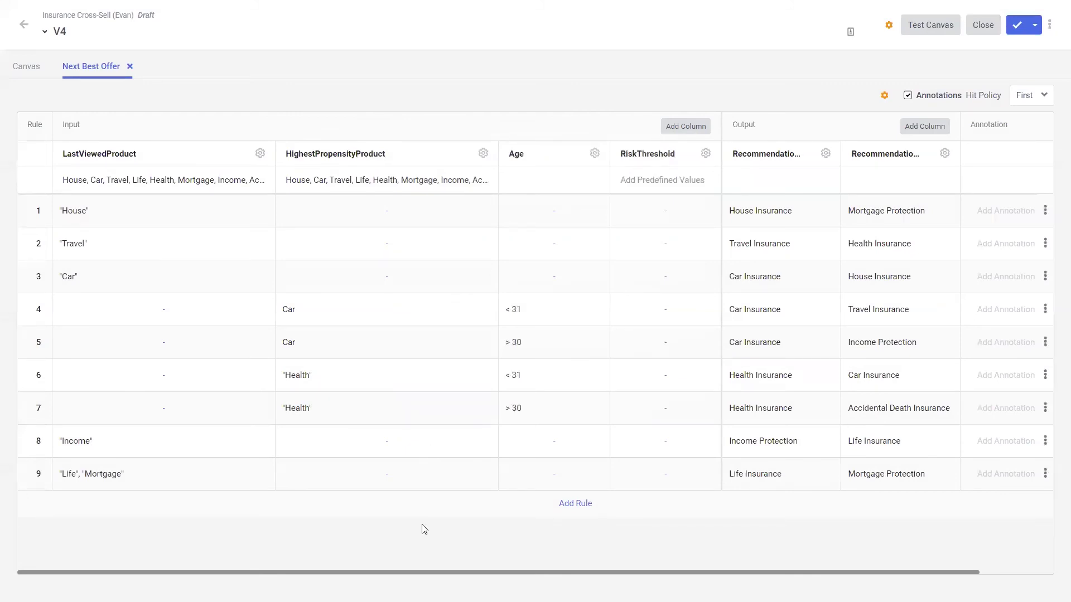
Add a new rule to the decision table that matches "max" in the RiskThreshold column
click(586, 504)
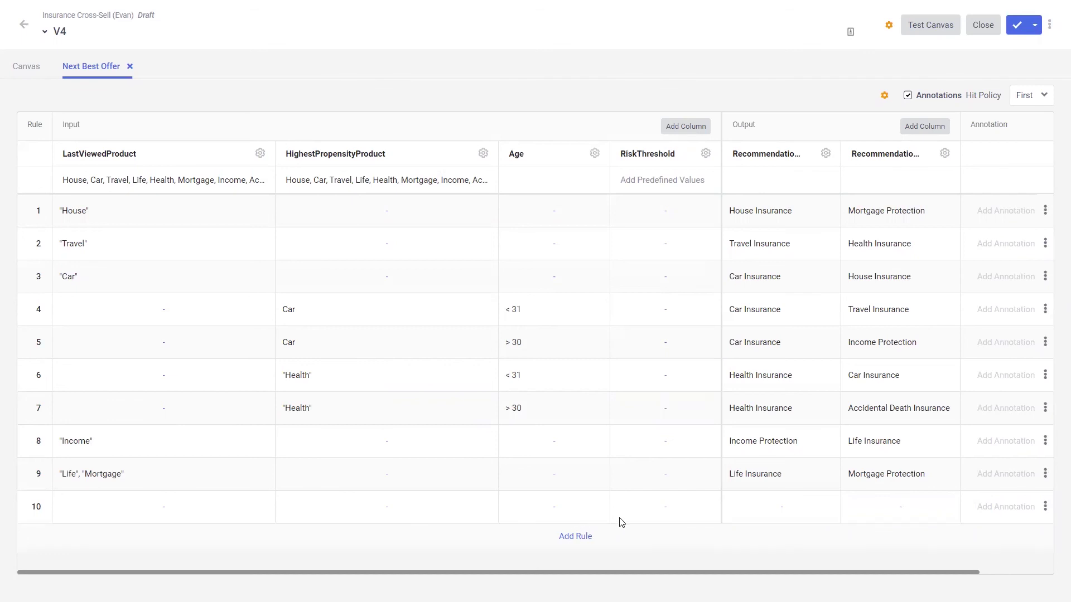
click(667, 511)
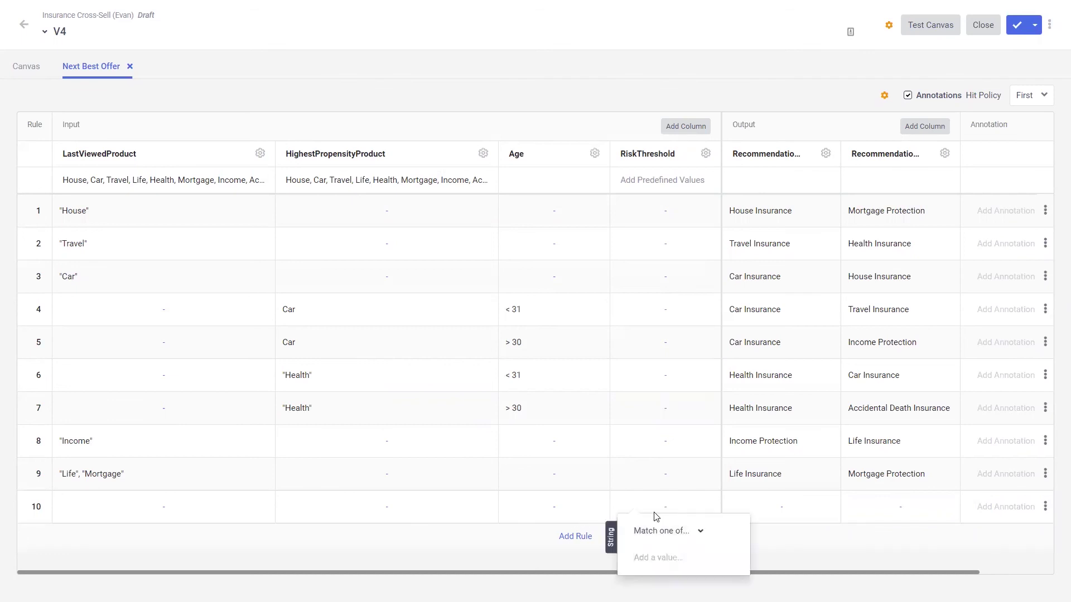
text(max)
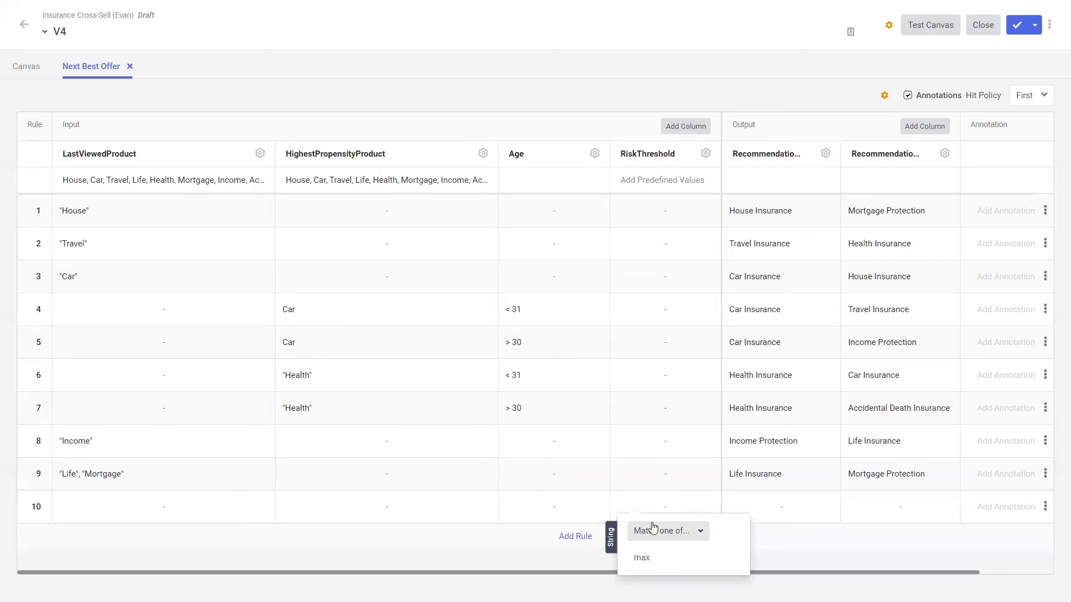
click(783, 564)
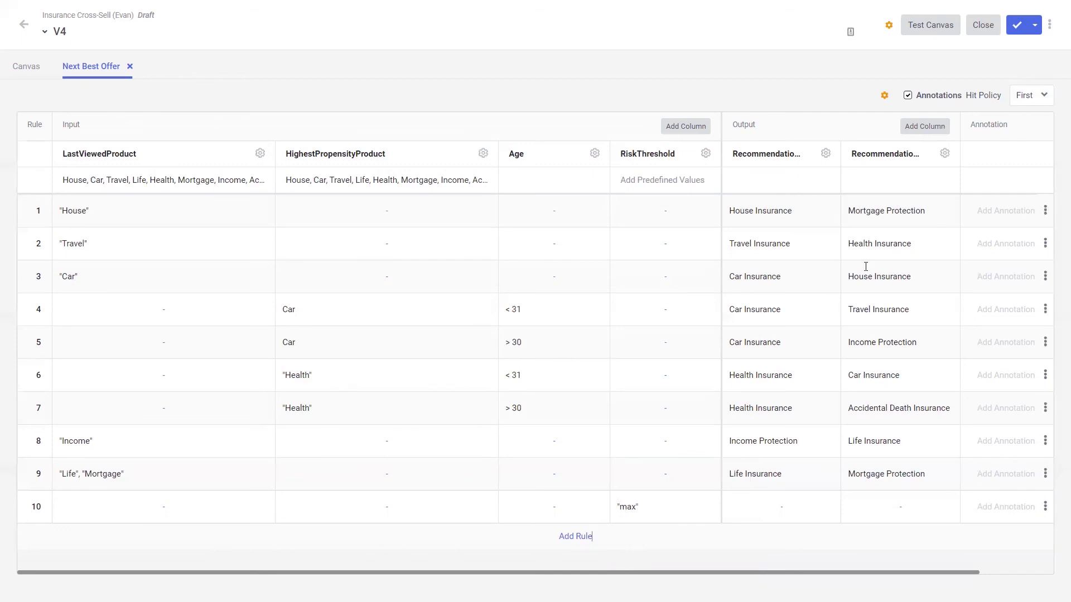
Move the "max" rule to index 1, and save and close the V4 variant
click(34, 510)
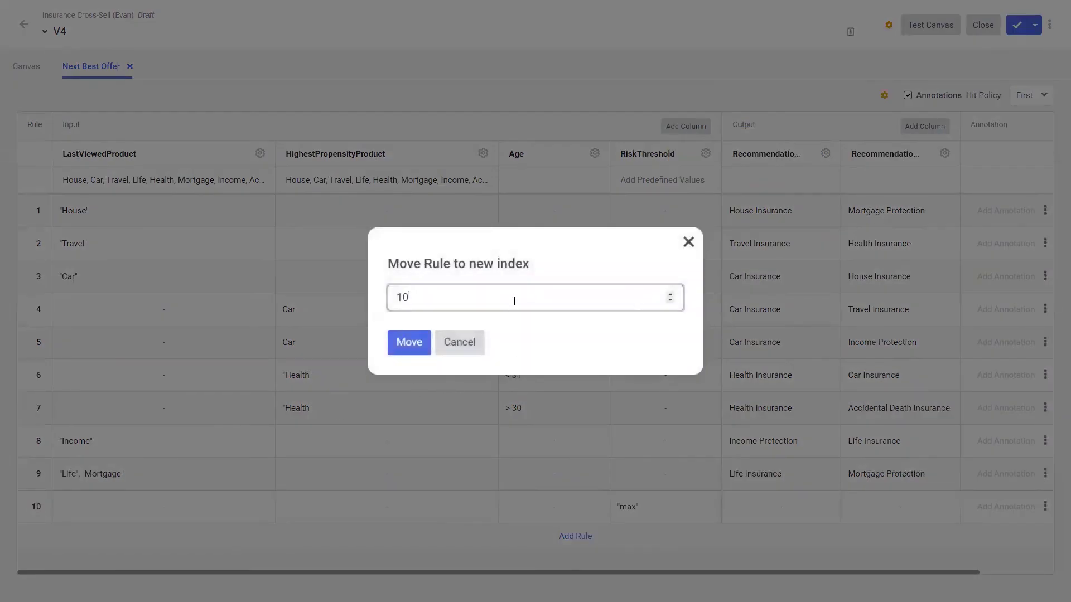
key(BackSpace)
click(406, 347)
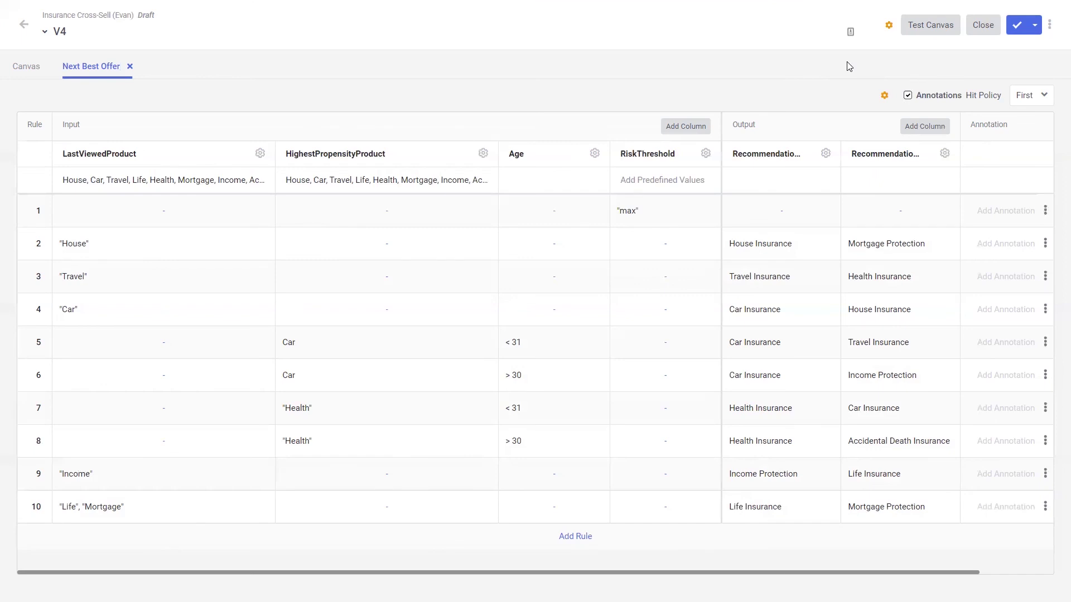
click(1016, 25)
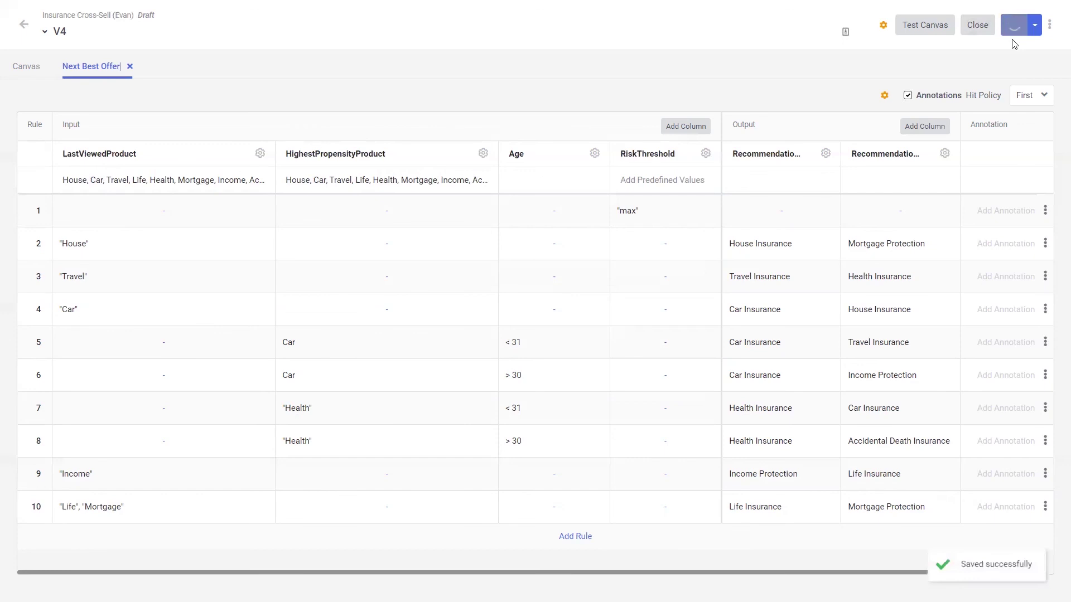
click(988, 27)
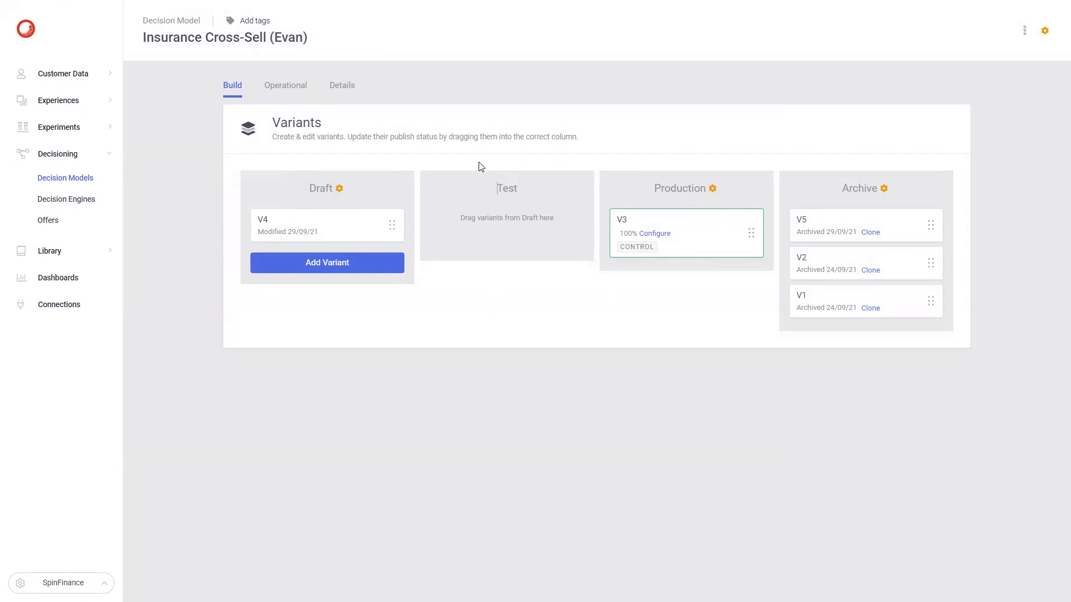
Start a silent test for variant V4 by moving it from Draft to Test, and promote it to Production
drag(318, 223, 514, 230)
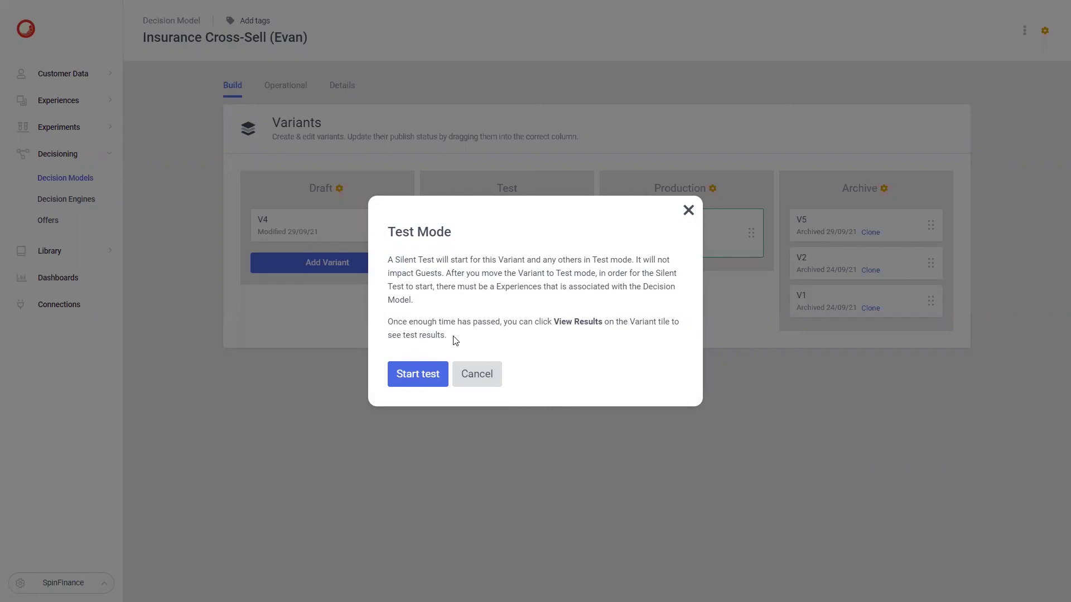
click(416, 374)
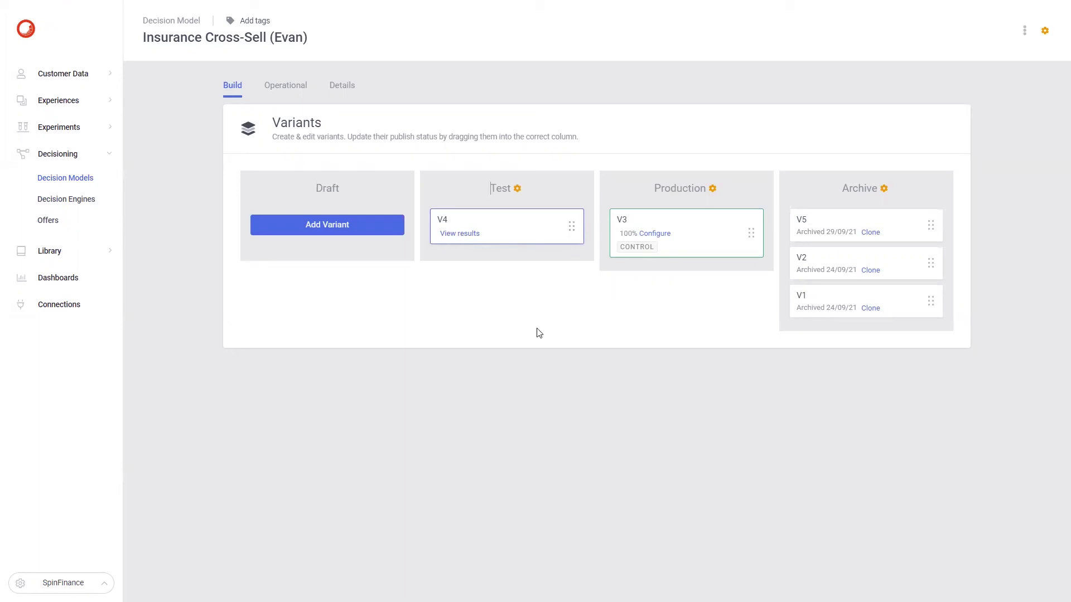
drag(509, 225, 648, 211)
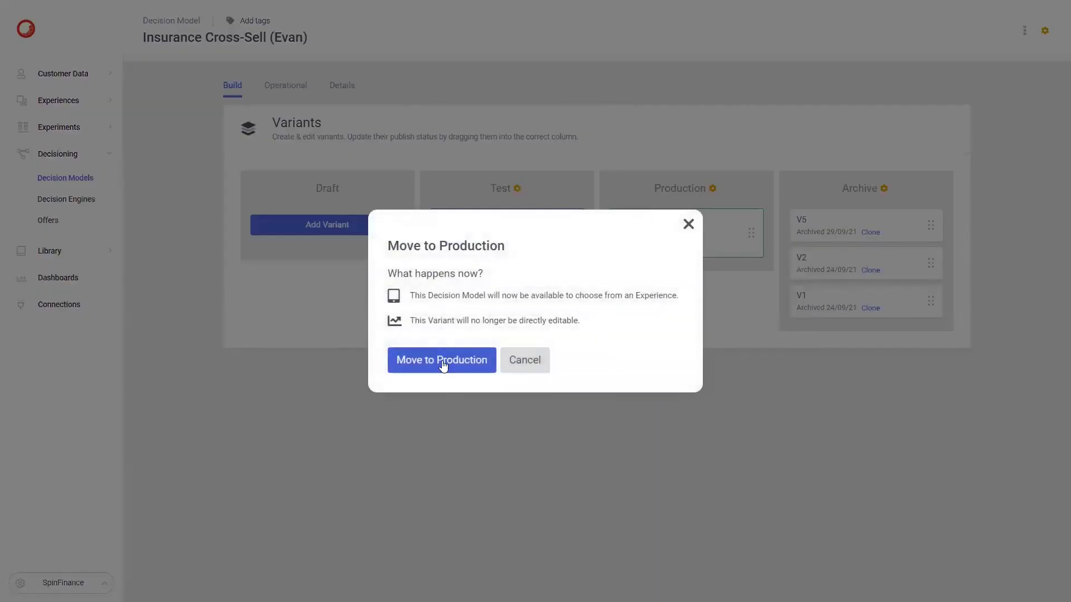
click(443, 365)
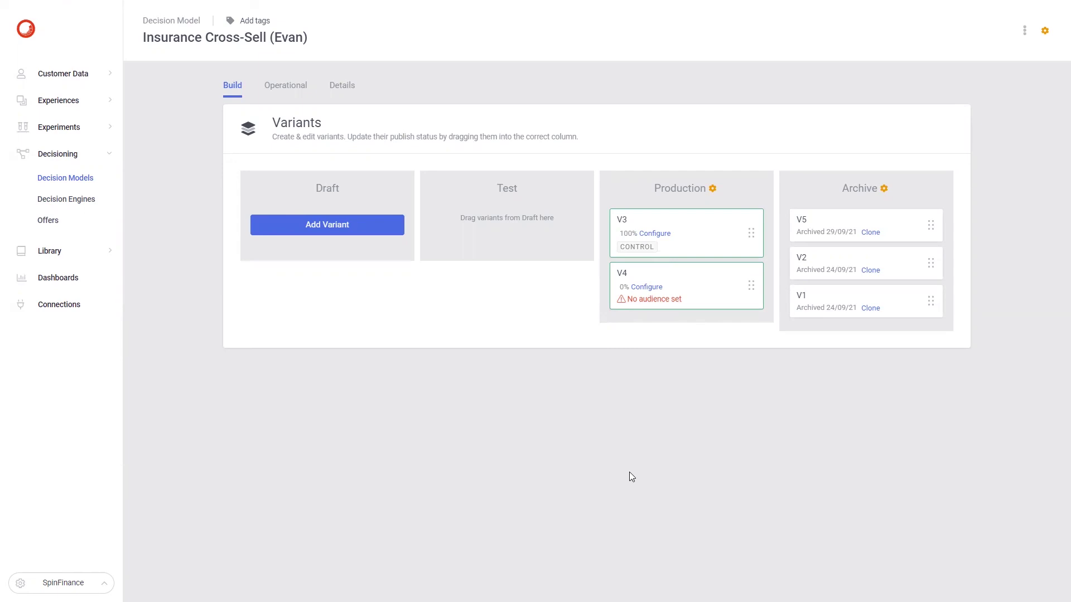
Set the production audience split to 98% for V3 and 2% for V4, and archive V3
click(644, 287)
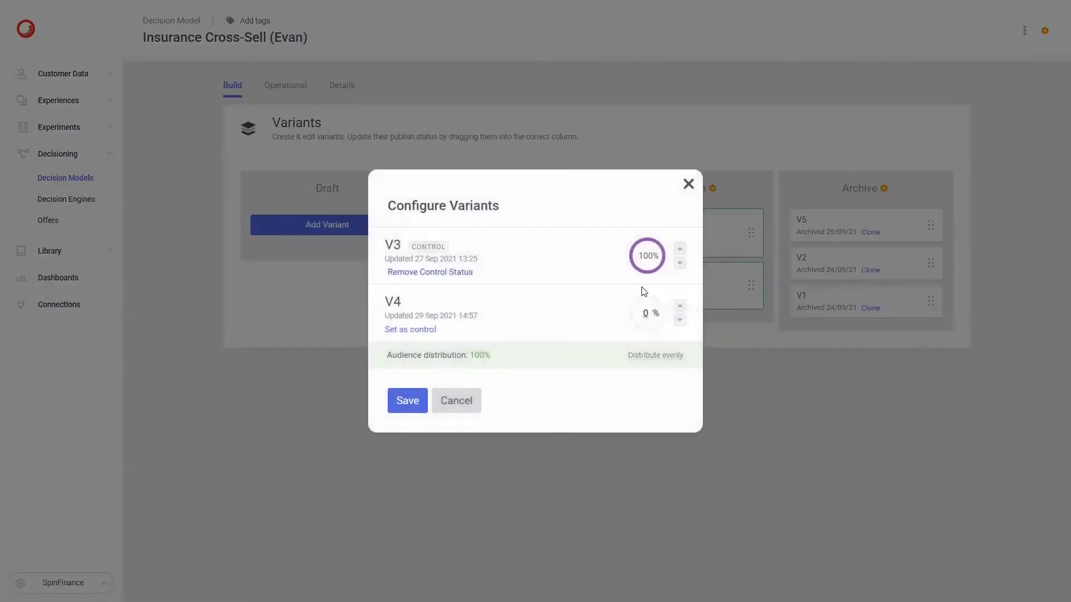
click(680, 263)
click(680, 263)
click(681, 306)
click(682, 308)
click(408, 403)
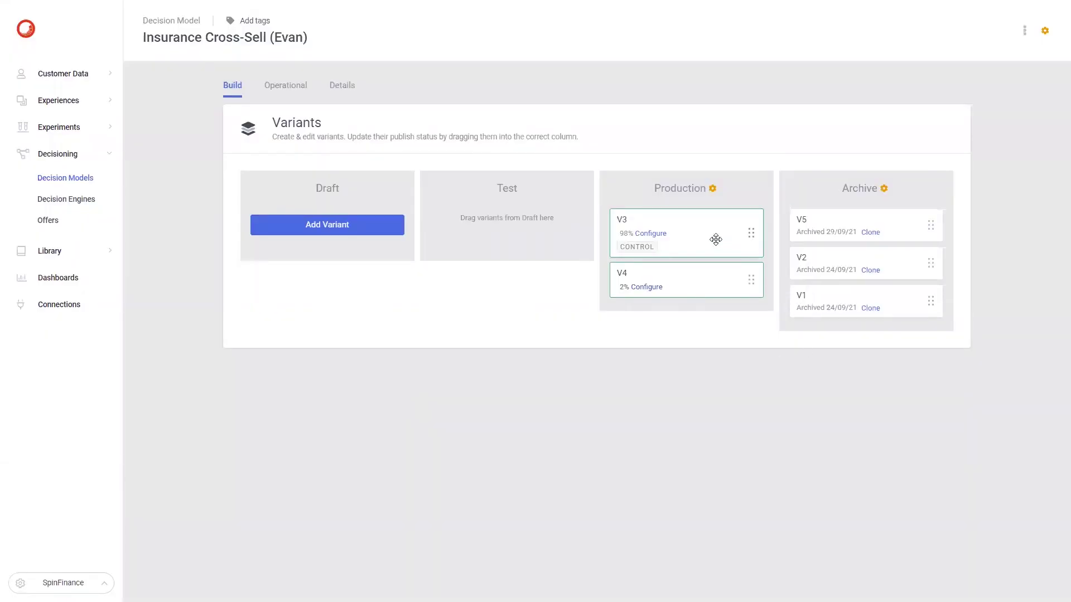
drag(726, 230, 848, 235)
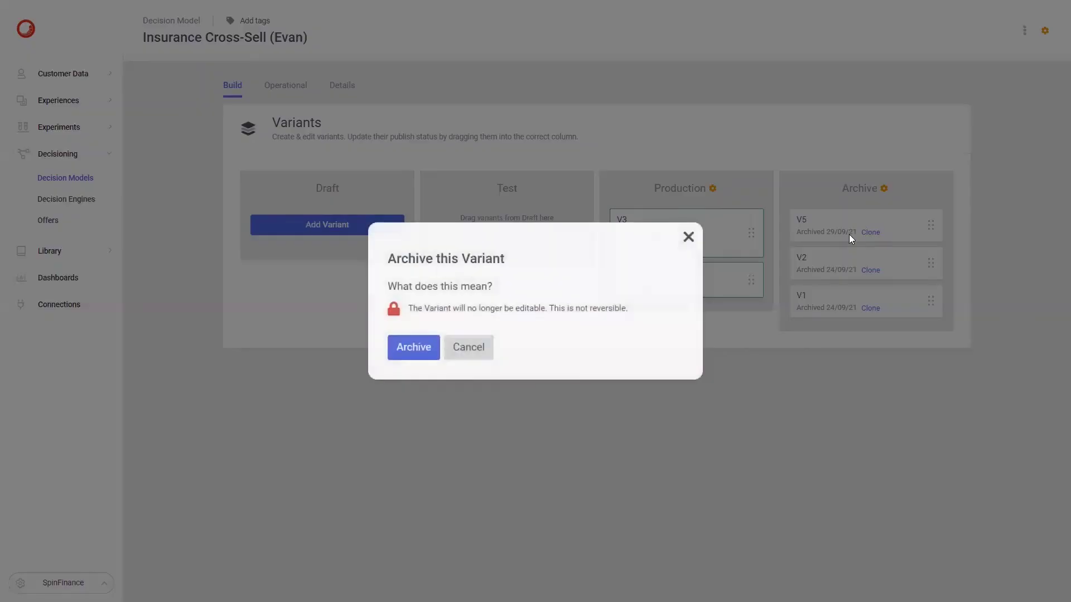
click(406, 350)
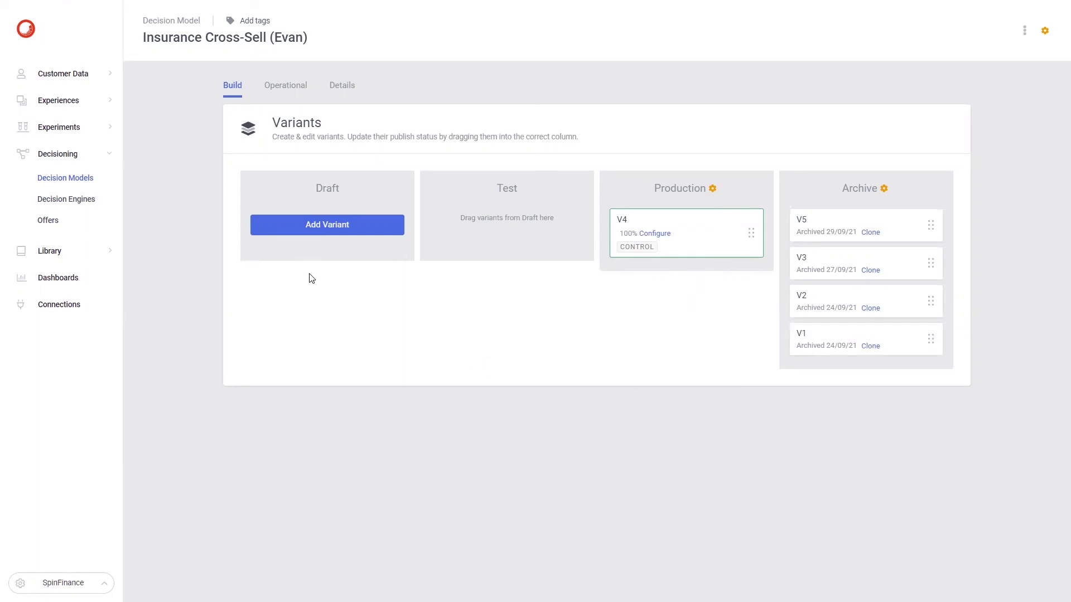
Create a new draft variant titled "v6" using V4 as its base
click(333, 232)
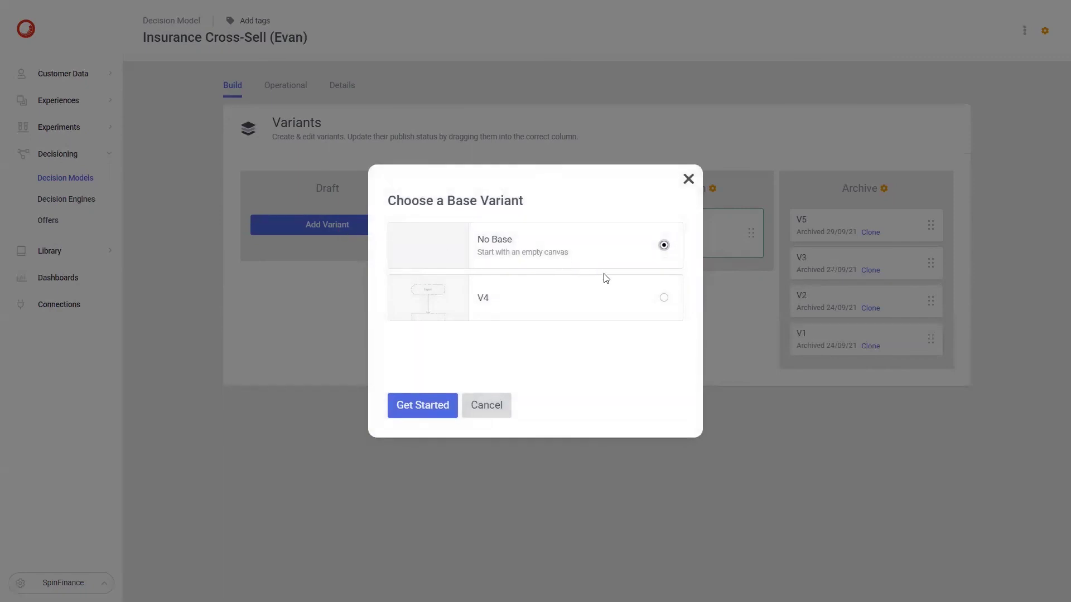
click(664, 298)
click(430, 413)
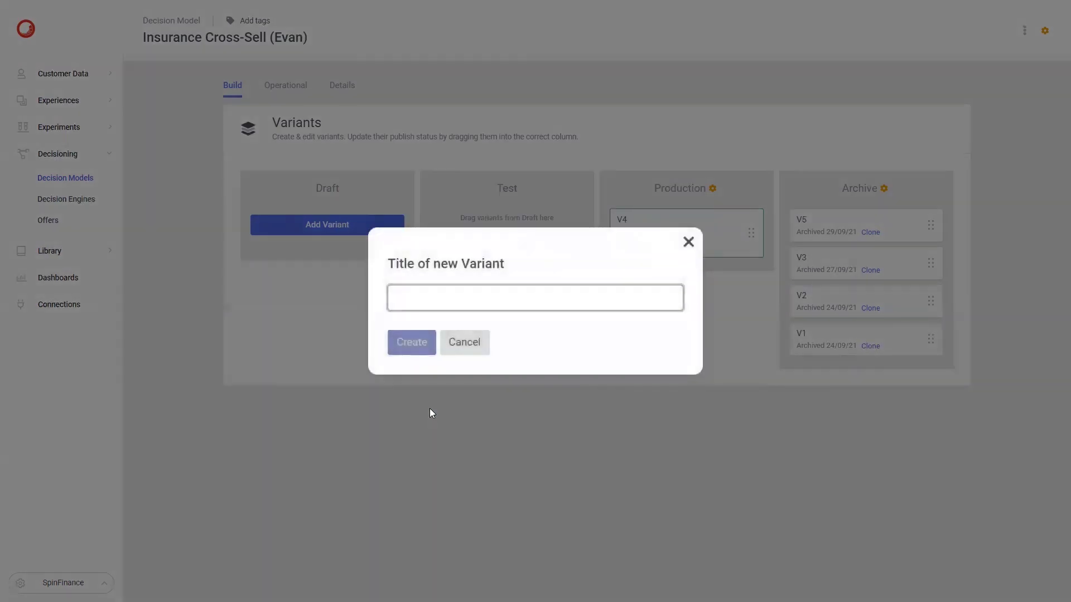
text(v6)
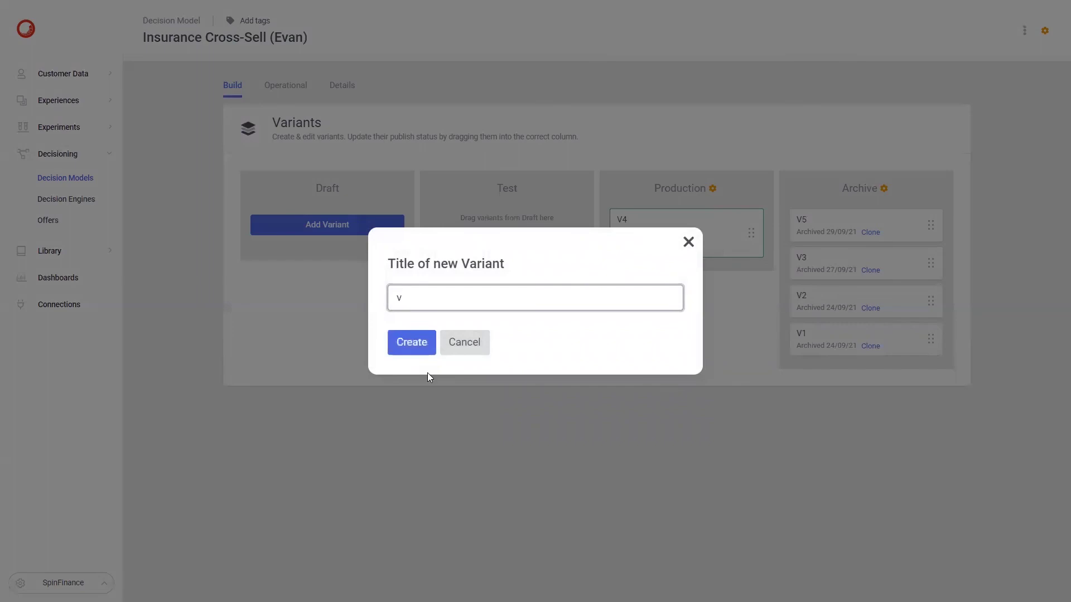
click(406, 338)
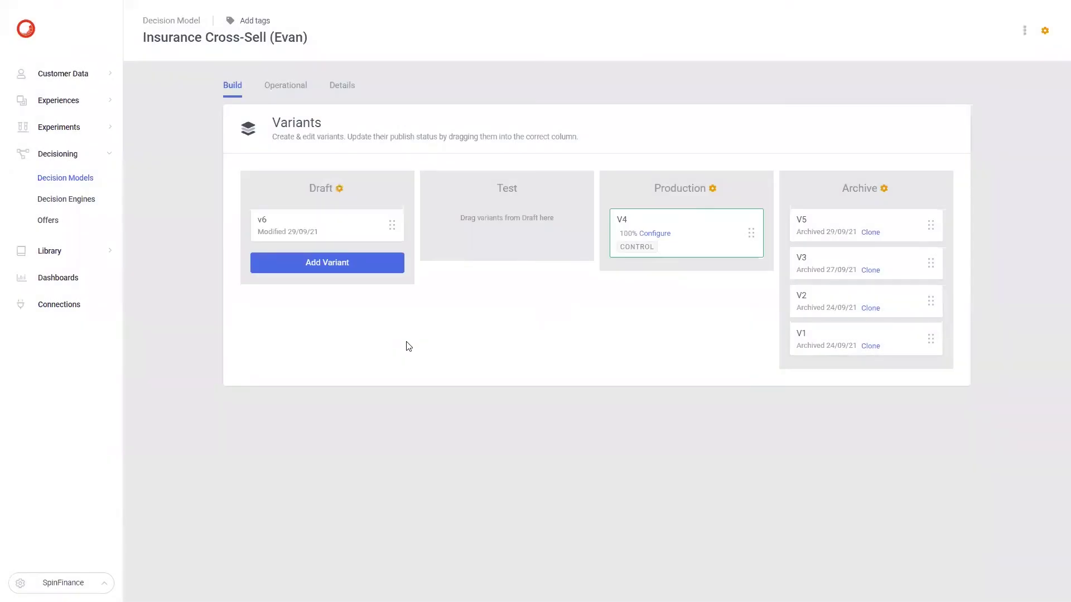